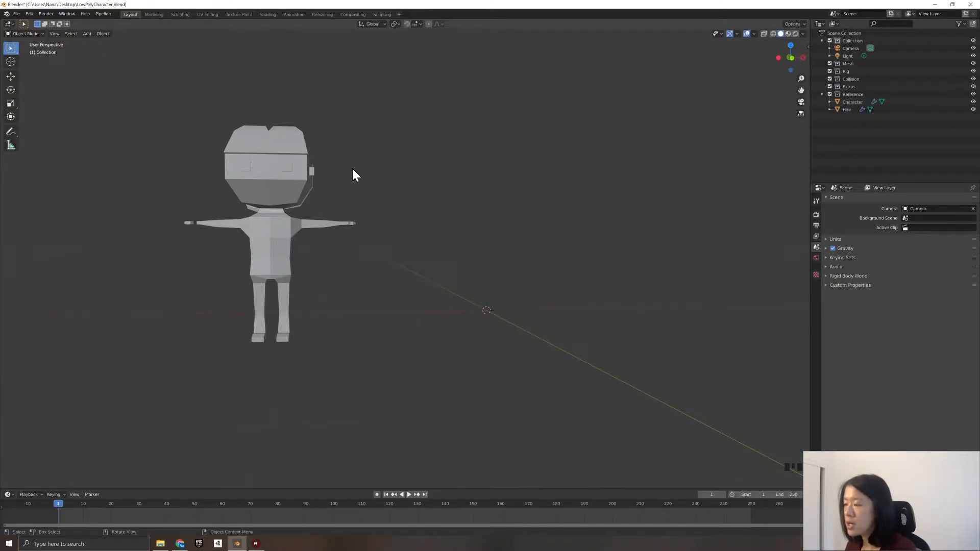
pyautogui.moveTo(366, 348); pyautogui.dragTo(372, 350, button='middle')
pyautogui.moveTo(228, 324); pyautogui.dragTo(275, 151, button='middle')
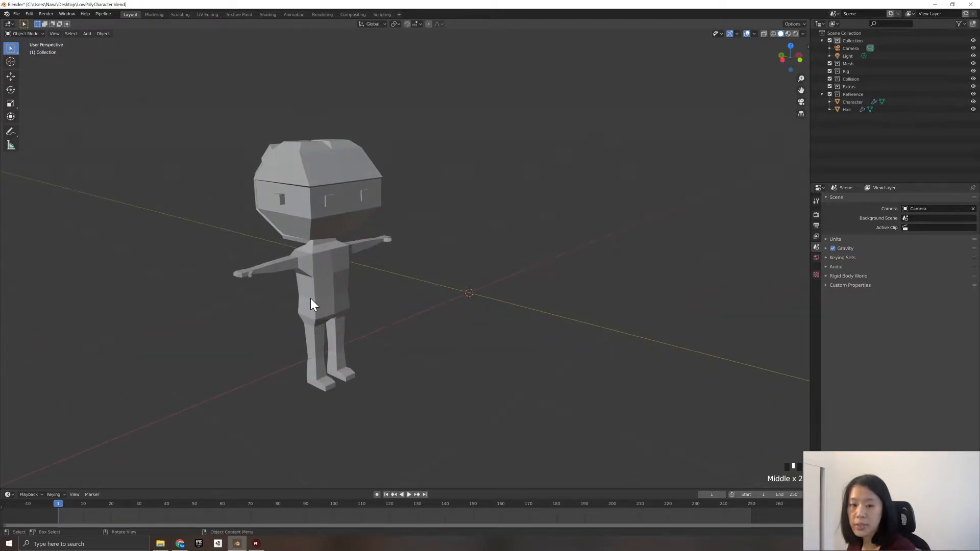
pyautogui.moveTo(463, 353); pyautogui.dragTo(208, 205, button='middle')
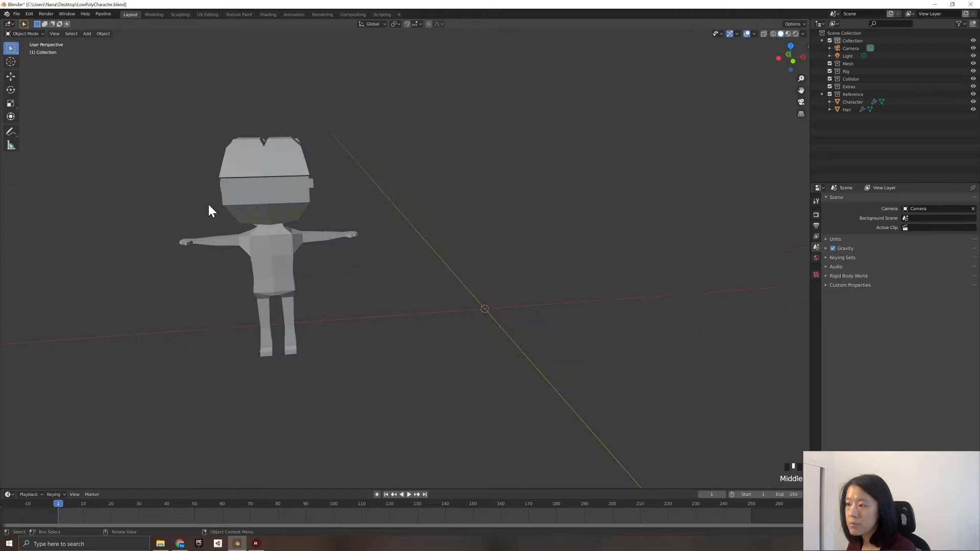
pyautogui.moveTo(422, 350); pyautogui.dragTo(268, 276, button='middle')
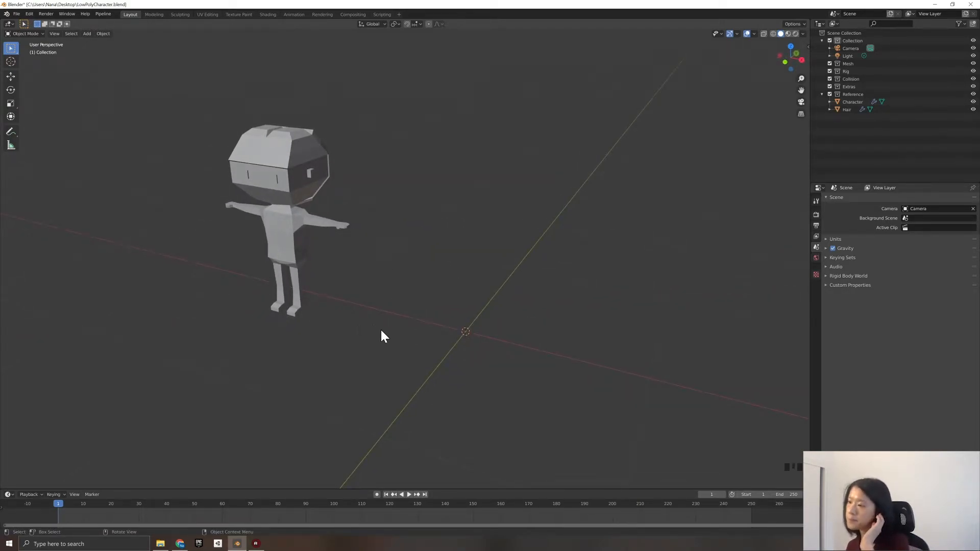
pyautogui.moveTo(442, 369); pyautogui.dragTo(453, 363, button='middle')
pyautogui.scroll(3, 438, 366)
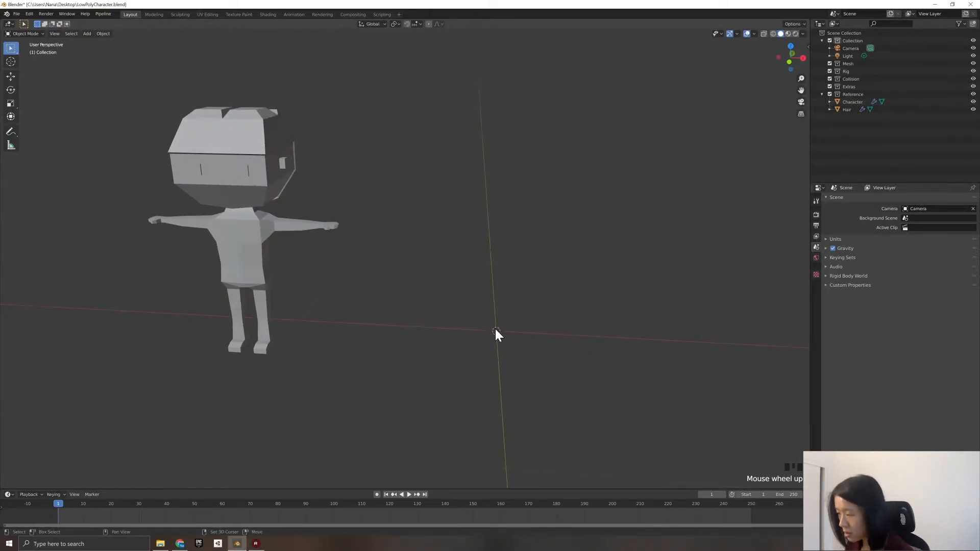
# - Add a cube at the world origin and scale it down uniformly to roughly the height of the reference character's torso
pyautogui.hotkey('shift', 'a')
pyautogui.moveTo(496, 330)
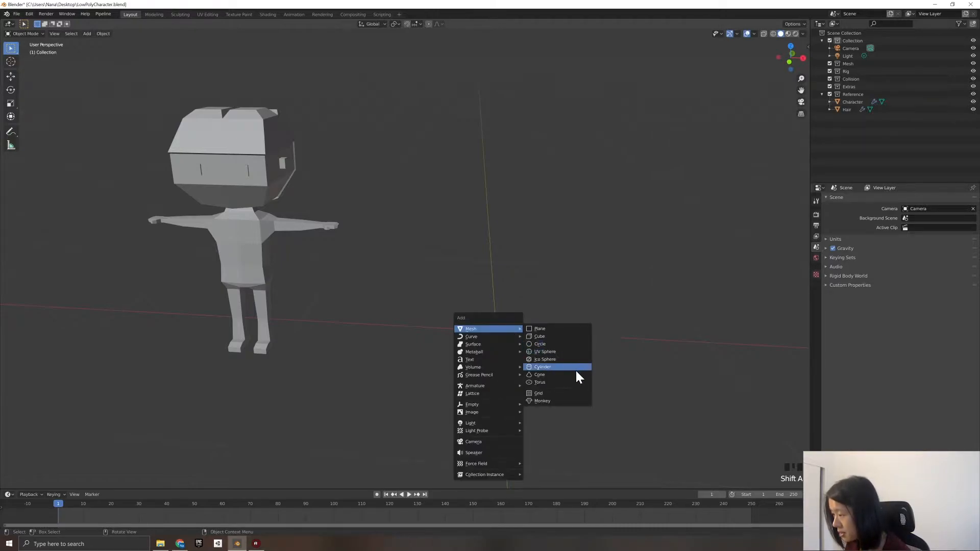
pyautogui.click(551, 337)
pyautogui.scroll(-3, 590, 439)
pyautogui.press('s')
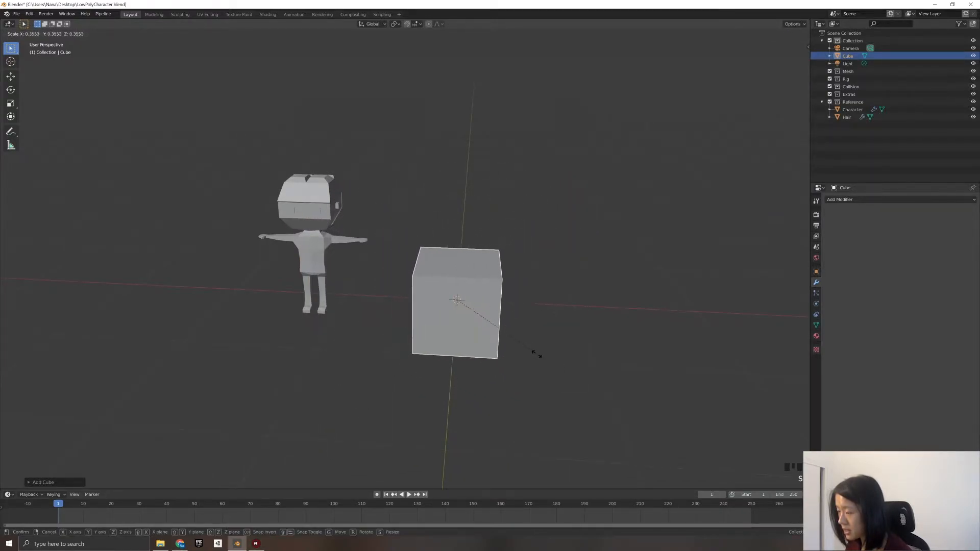
pyautogui.click(514, 344)
pyautogui.moveTo(510, 402); pyautogui.dragTo(510, 386, button='middle')
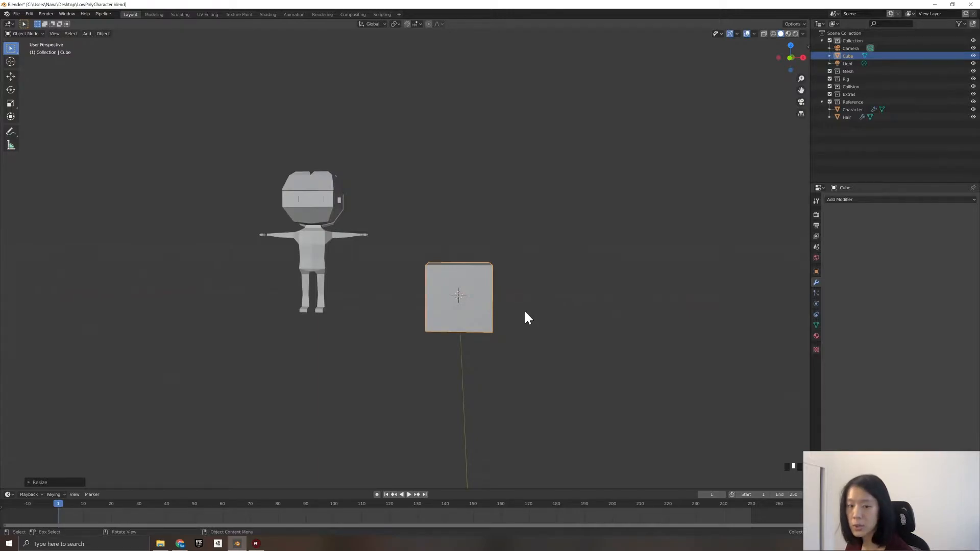
pyautogui.press('s')
pyautogui.click(522, 329)
pyautogui.moveTo(462, 349); pyautogui.dragTo(339, 357, button='middle')
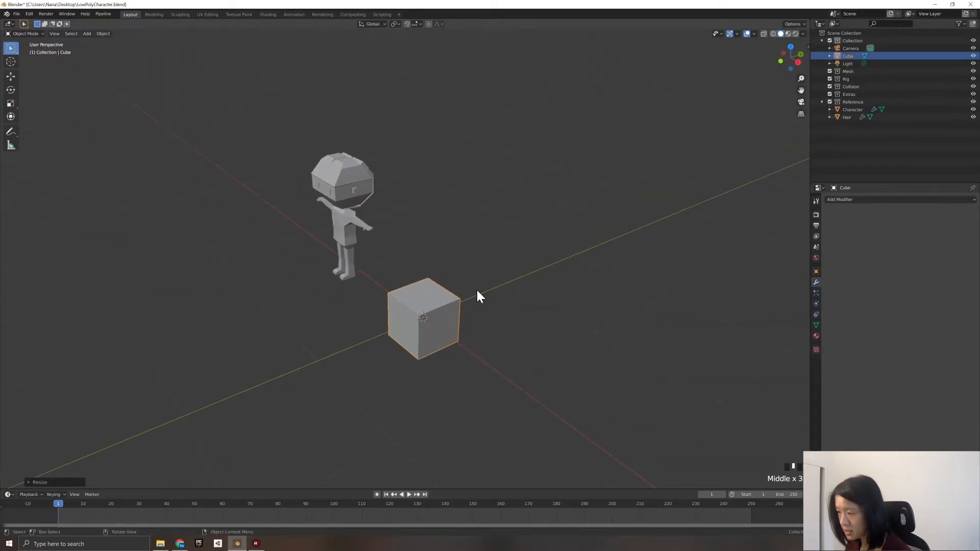
# - Narrow the cube along the Y axis to roughly the depth of the reference character's torso
pyautogui.press('s')
pyautogui.press('y')
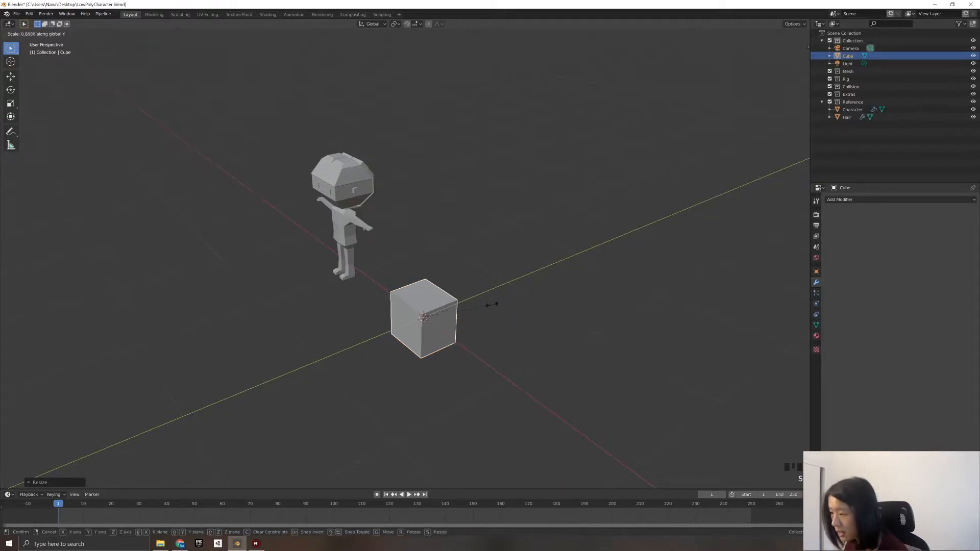
pyautogui.click(456, 310)
pyautogui.press('KP_3')
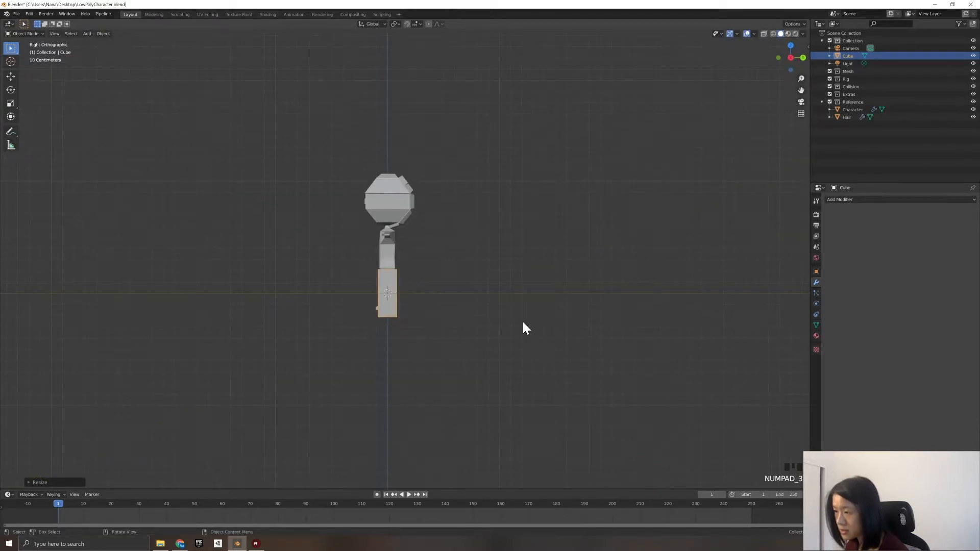
pyautogui.press('s')
pyautogui.press('y')
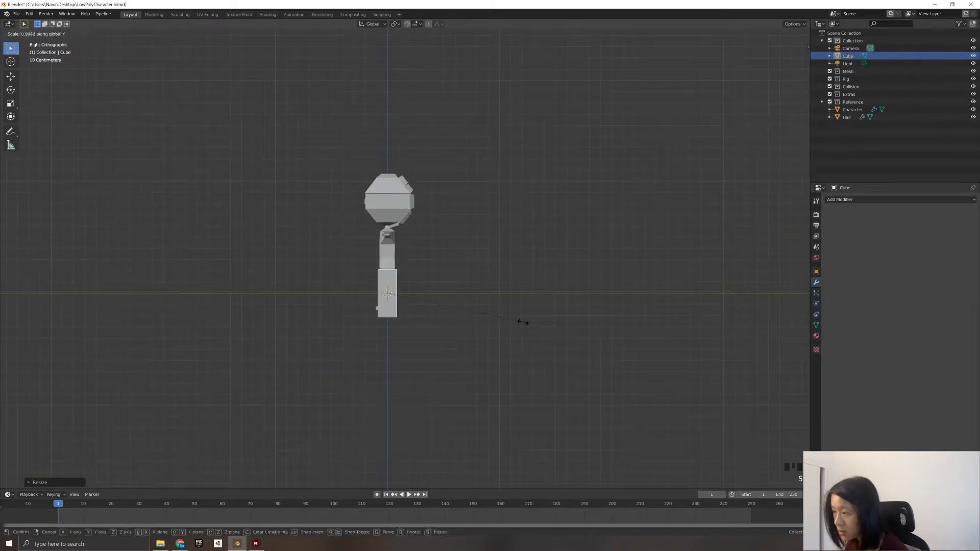
pyautogui.click(514, 317)
# - Narrow the cube along the X axis to roughly the width of the reference character's torso
pyautogui.press('KP_1')
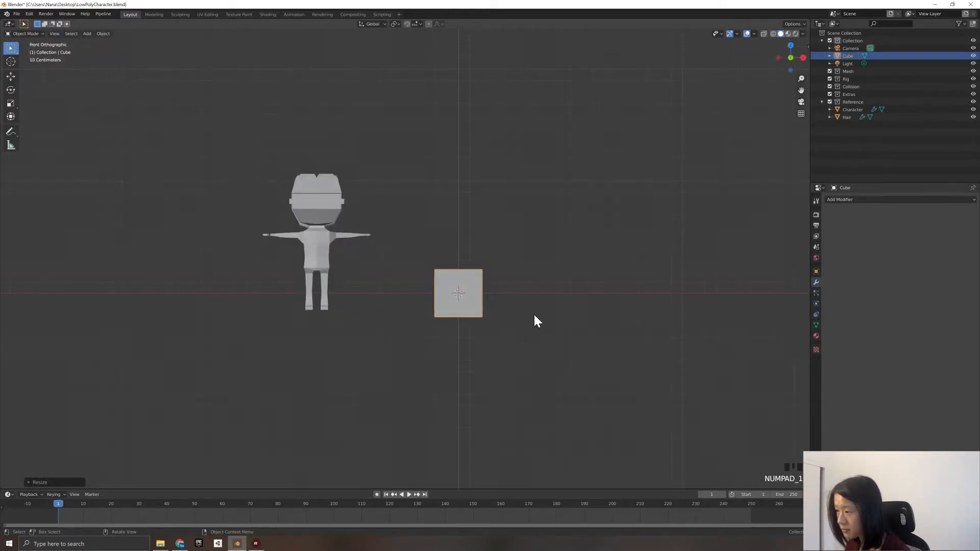
pyautogui.press('s')
pyautogui.press('x')
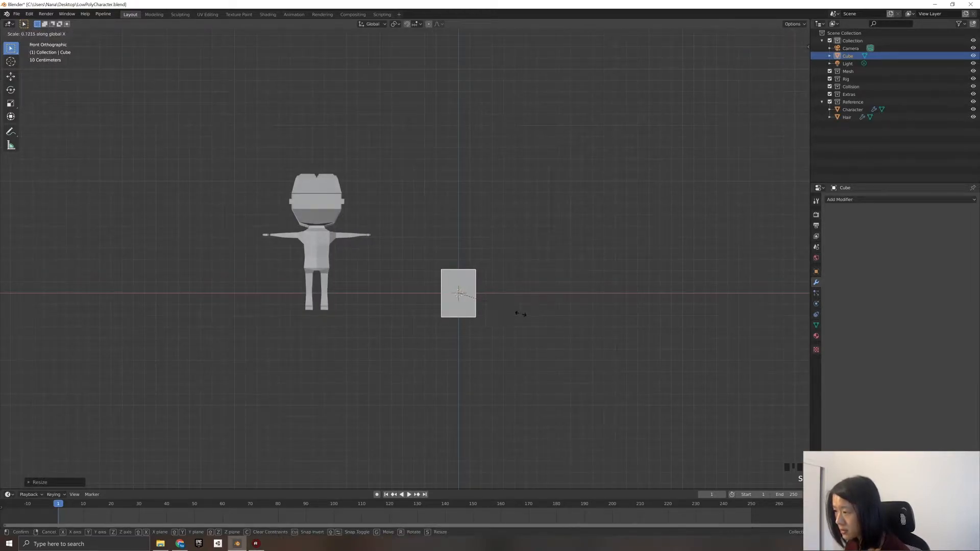
pyautogui.click(512, 317)
# - Raise the box about 0.36 m along Z to the reference torso's level and shrink it slightly
pyautogui.press('g')
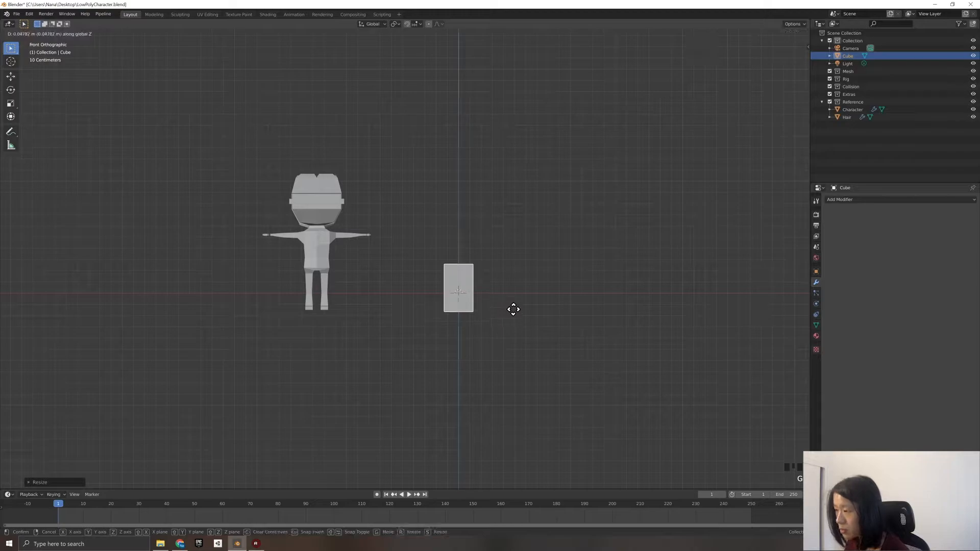
pyautogui.press('z')
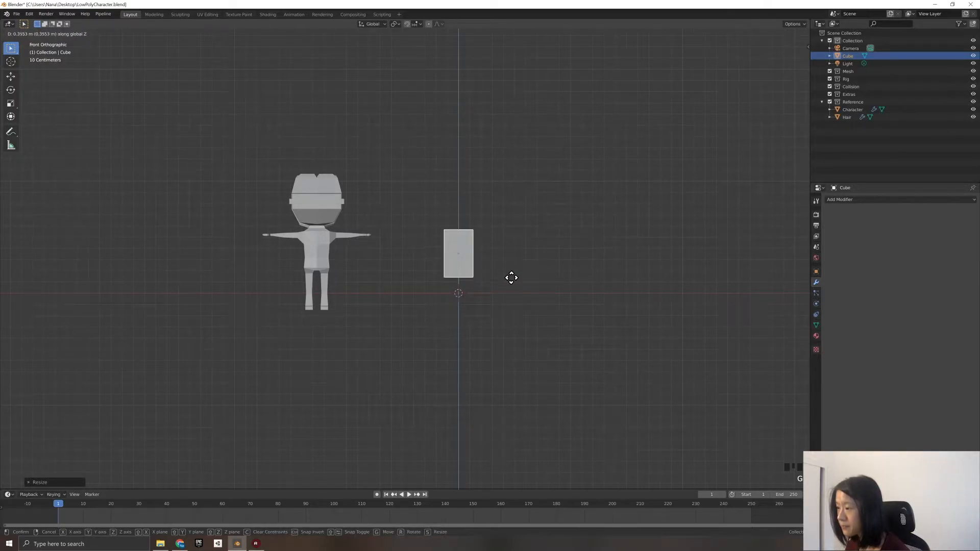
pyautogui.click(510, 276)
pyautogui.press('s')
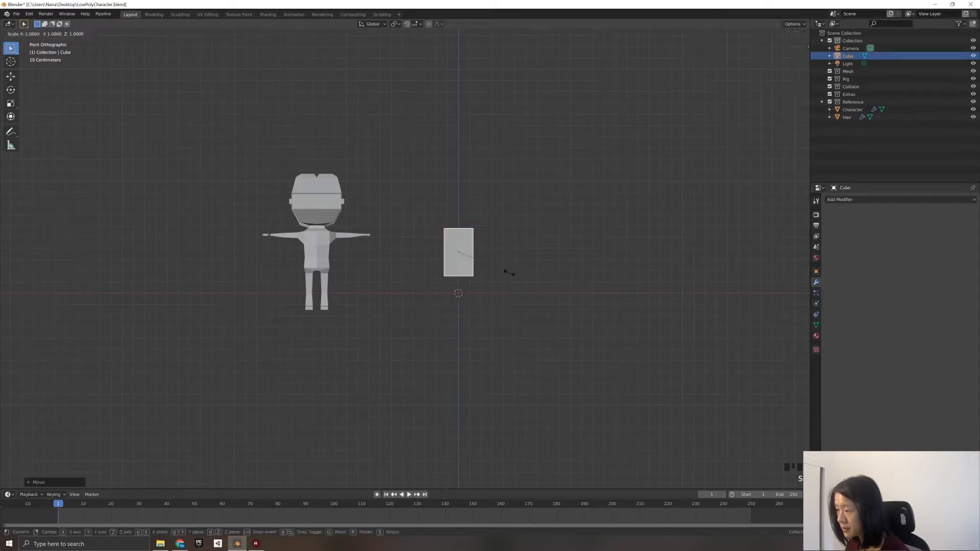
pyautogui.click(508, 272)
pyautogui.moveTo(507, 272); pyautogui.dragTo(501, 306, button='middle')
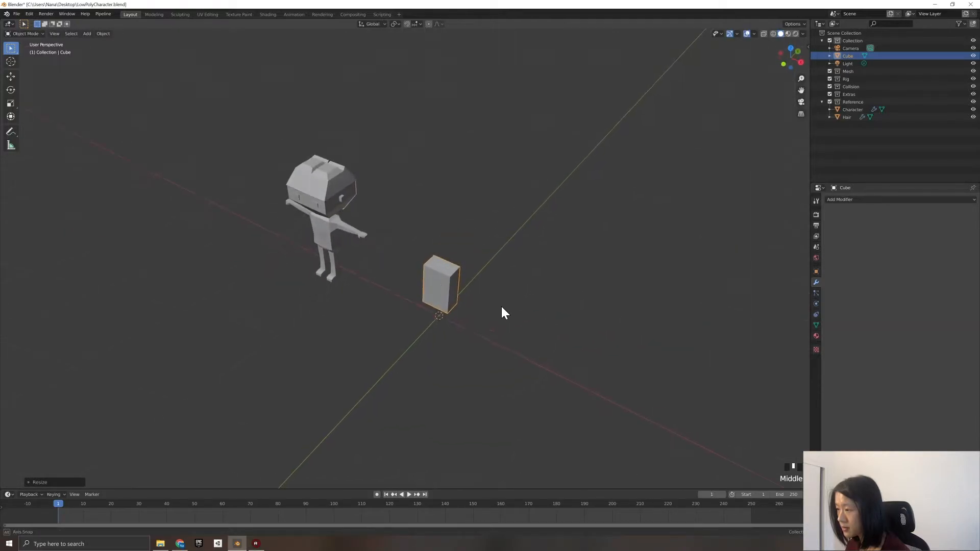
pyautogui.press('KP_1')
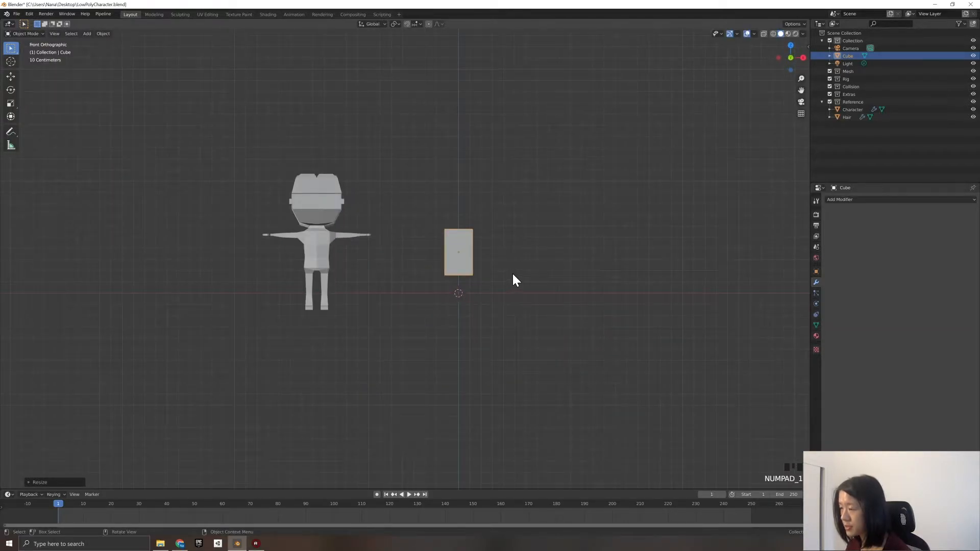
pyautogui.scroll(3, 507, 281)
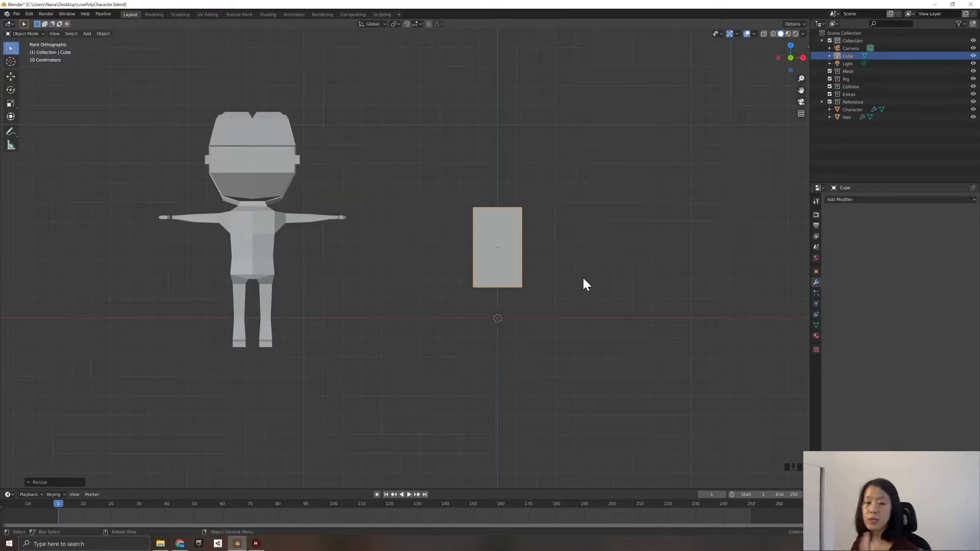
# - Enter Edit Mode on the torso box, turn on X-ray, clear the selection and switch to vertex selection
pyautogui.moveTo(543, 289); pyautogui.dragTo(522, 308, button='middle')
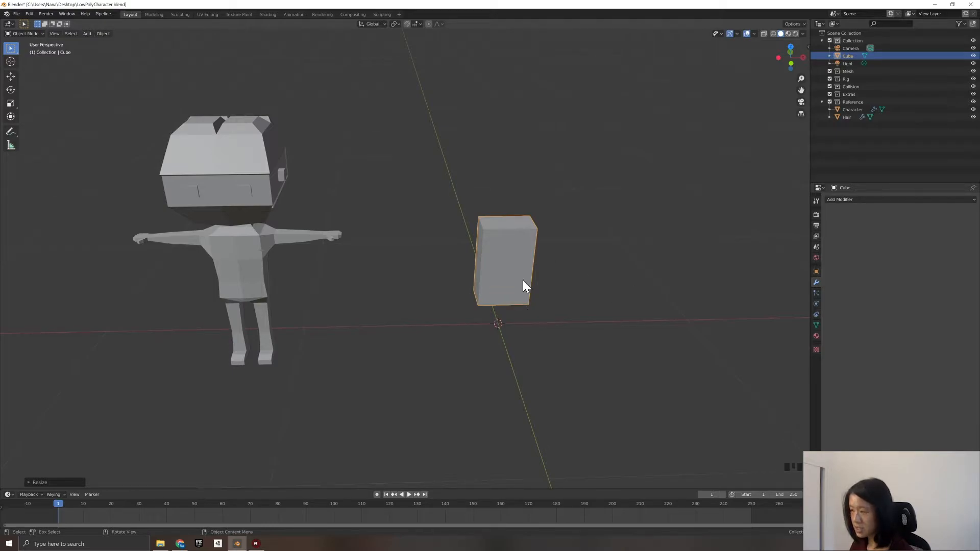
pyautogui.press('Tab')
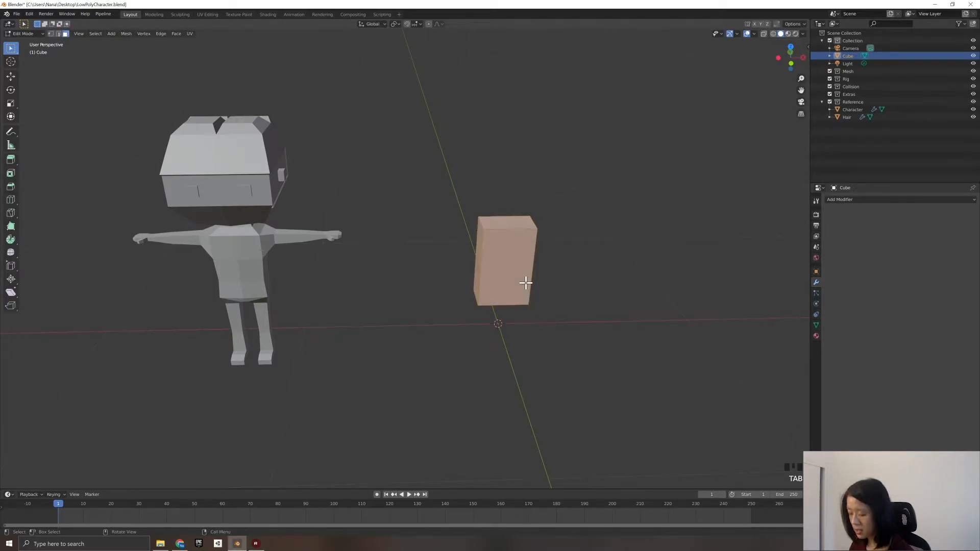
pyautogui.press('KP_7')
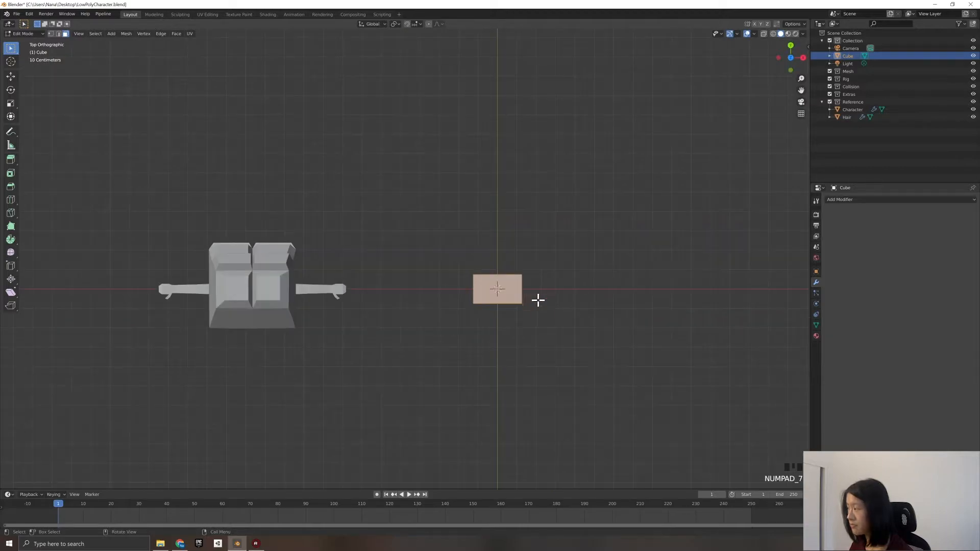
pyautogui.click(764, 34)
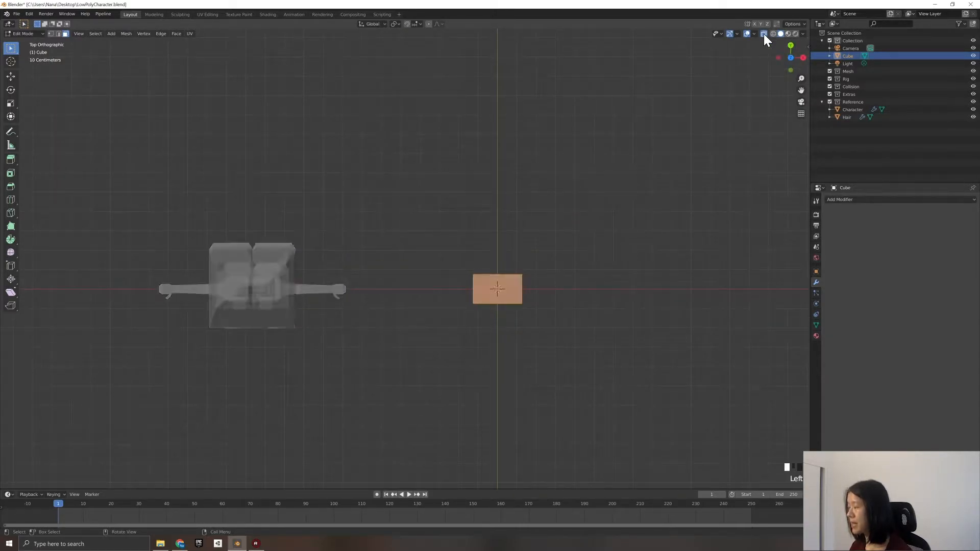
pyautogui.click(432, 255)
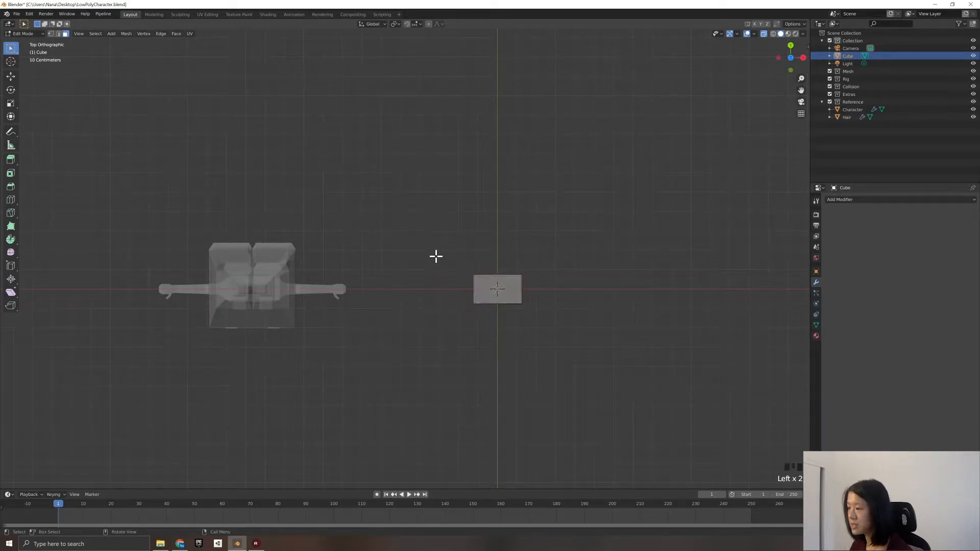
pyautogui.click(50, 33)
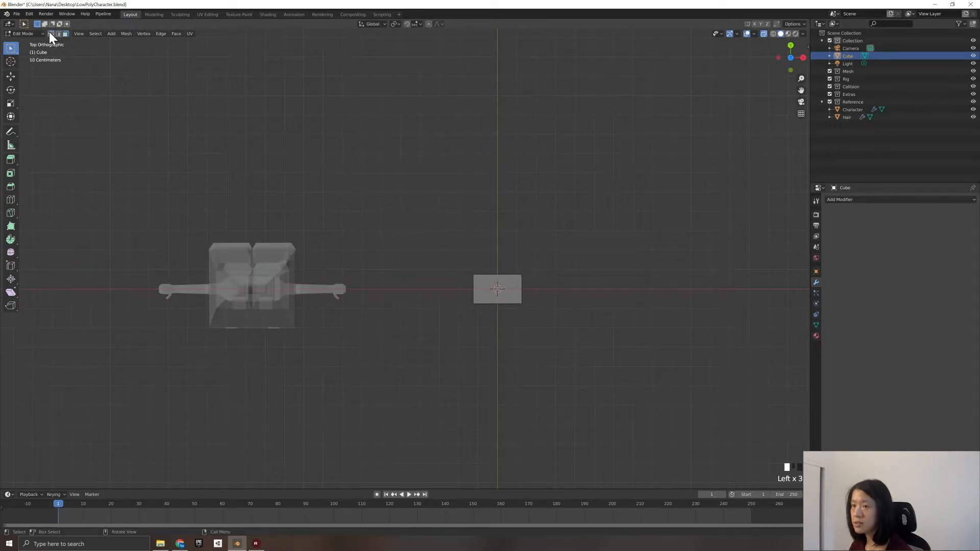
# - Try to remove half of the box by deleting the vertices on its negative X side
pyautogui.moveTo(433, 237); pyautogui.dragTo(487, 354)
pyautogui.moveTo(477, 345); pyautogui.dragTo(477, 287, button='middle')
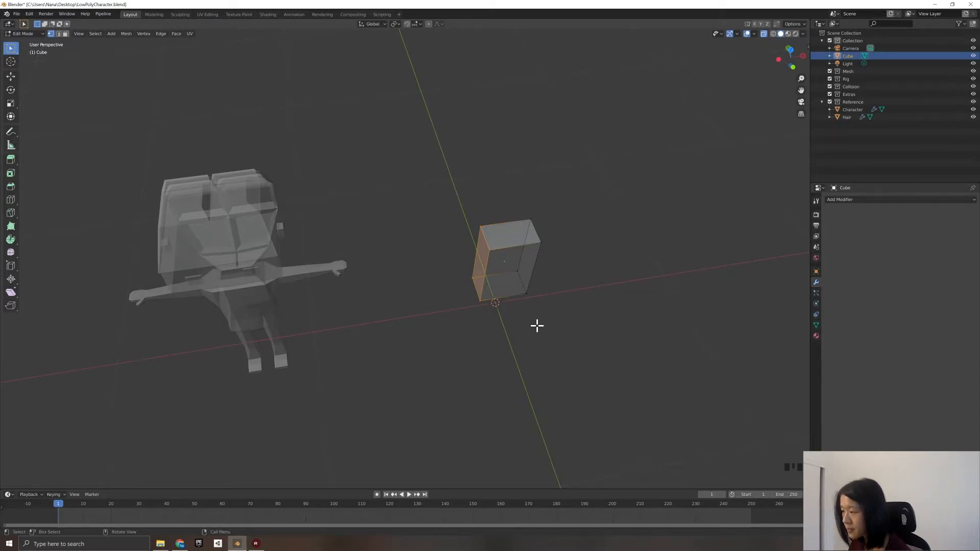
pyautogui.press('KP_7')
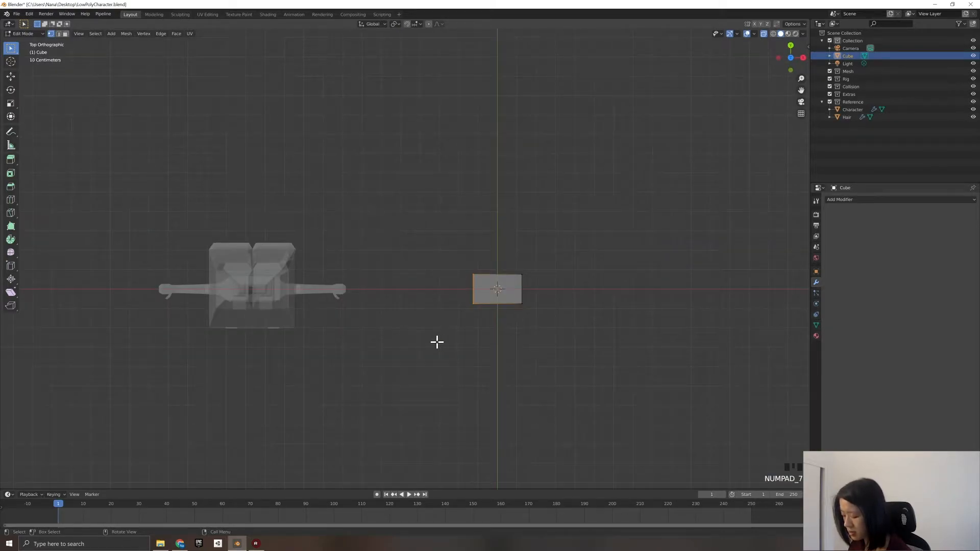
pyautogui.press('x')
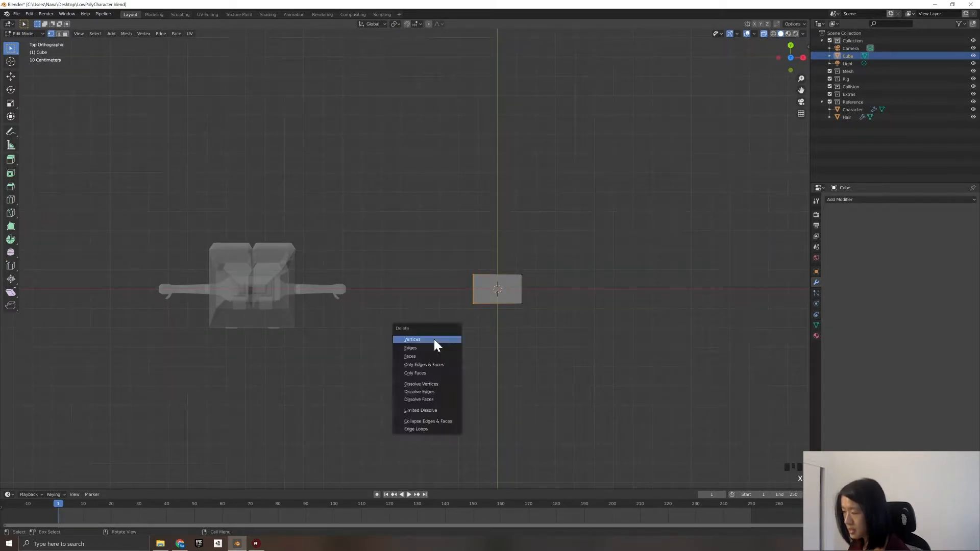
pyautogui.click(434, 339)
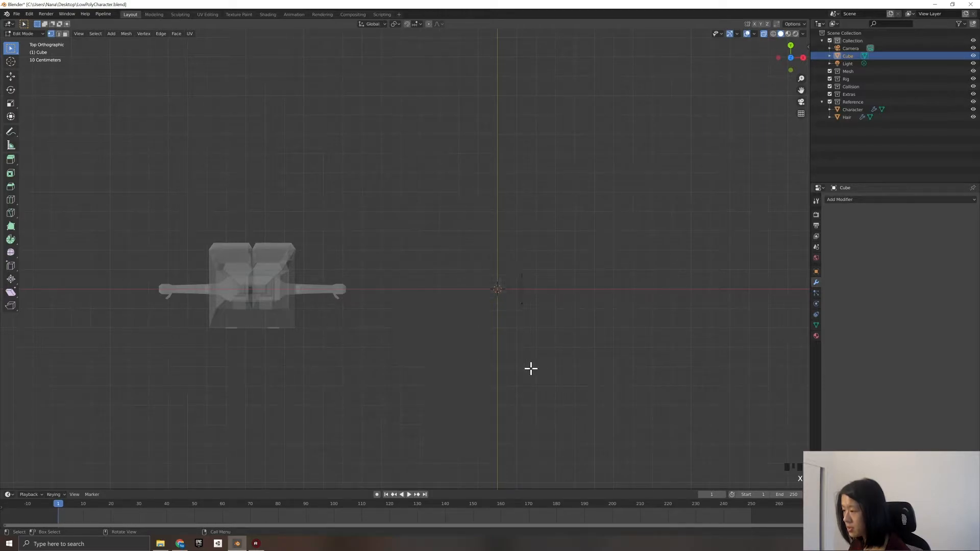
pyautogui.hotkey('ctrl', 'z')
pyautogui.moveTo(530, 367); pyautogui.dragTo(533, 344, button='middle')
pyautogui.press('KP_1')
pyautogui.click(536, 334)
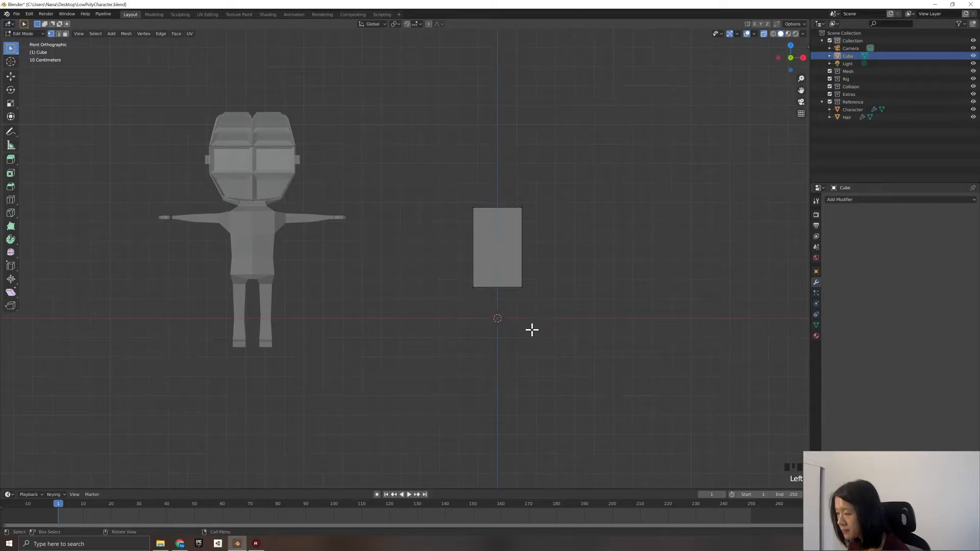
# - Add a centred loop cut that splits the torso box into two halves along X
pyautogui.press('KP_7')
pyautogui.moveTo(452, 246); pyautogui.dragTo(480, 317)
pyautogui.scroll(1, 485, 347)
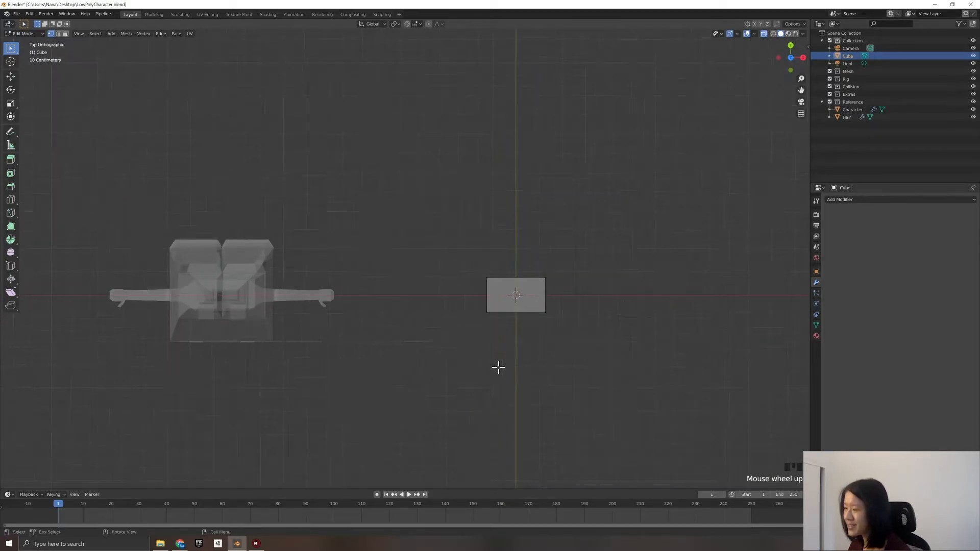
pyautogui.hotkey('ctrl', 'r')
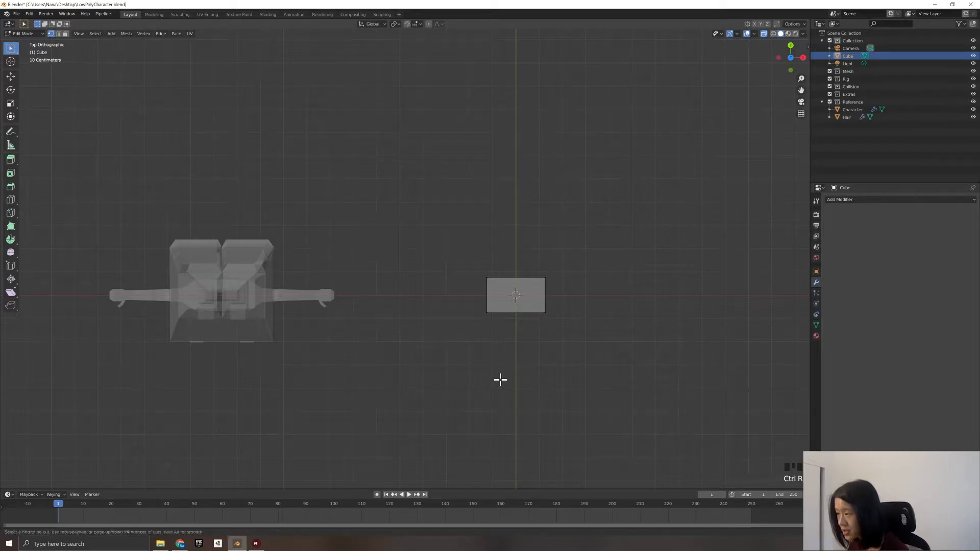
pyautogui.click(519, 302)
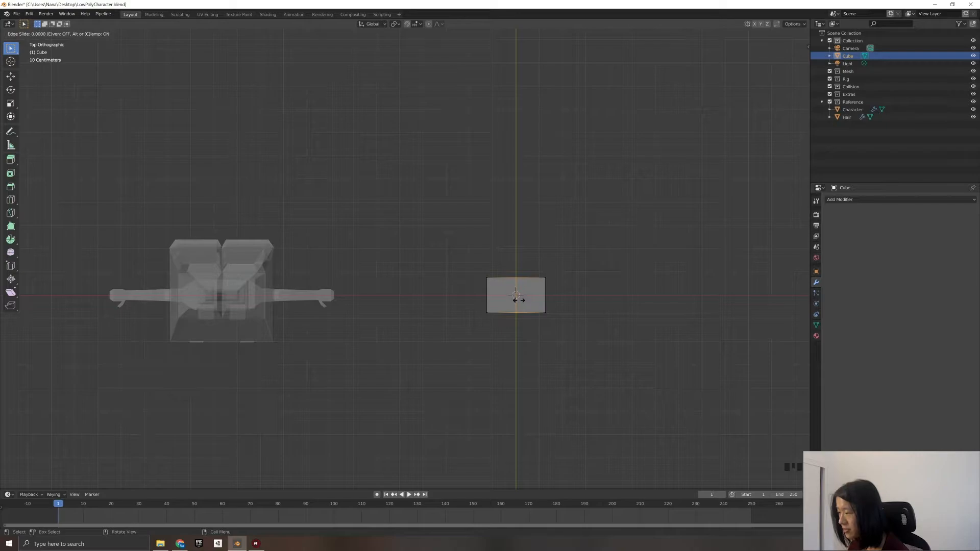
pyautogui.click(518, 300)
# - Delete the outer vertices on the box's negative X side, keeping only the positive X half
pyautogui.moveTo(453, 250); pyautogui.dragTo(504, 354)
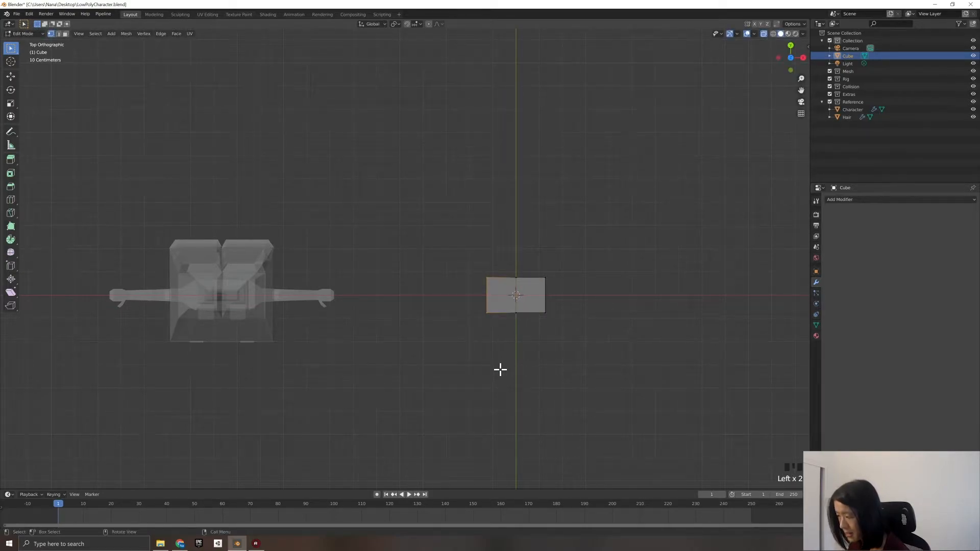
pyautogui.press('x')
pyautogui.click(498, 368)
pyautogui.moveTo(534, 365); pyautogui.dragTo(546, 323, button='middle')
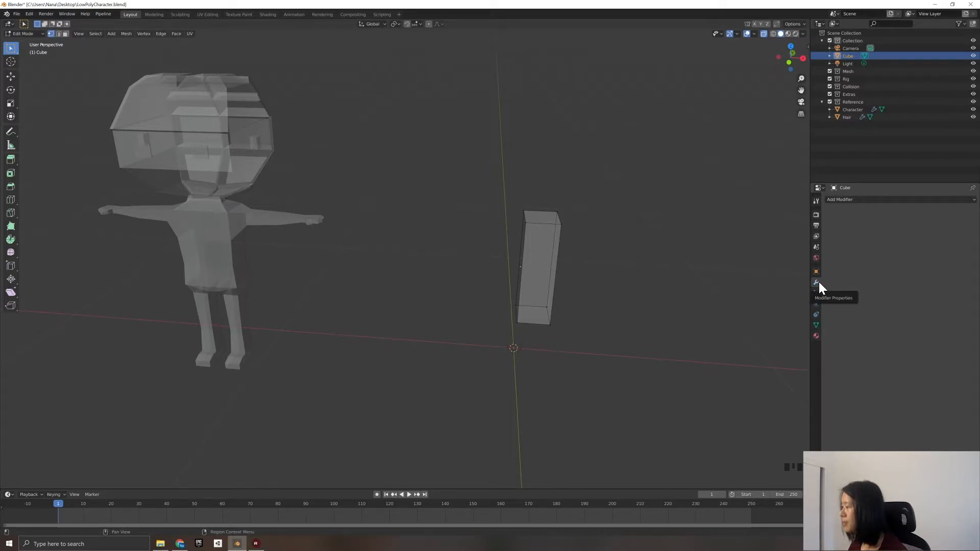
# - Add a Mirror modifier across X to the half torso and enable its Clipping option
pyautogui.click(865, 200)
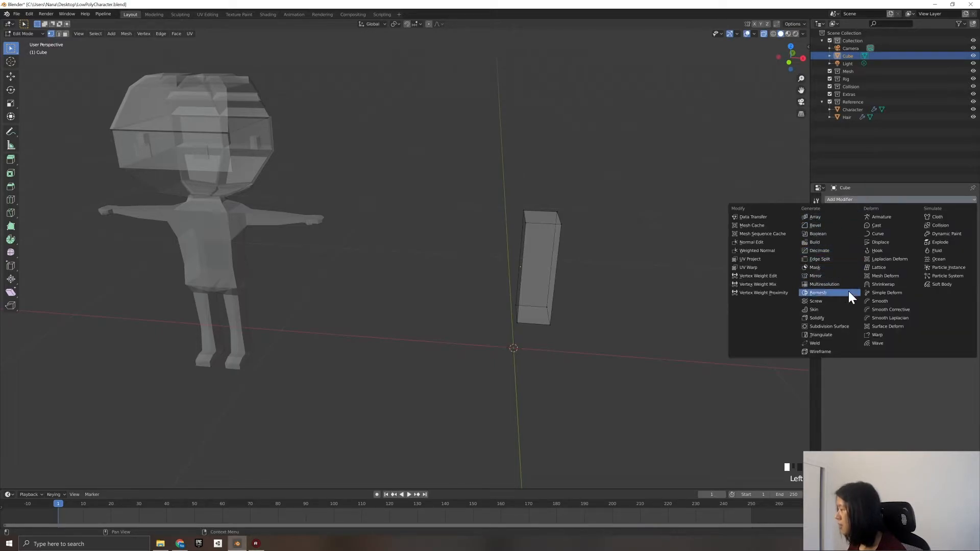
pyautogui.click(815, 276)
pyautogui.moveTo(636, 375); pyautogui.dragTo(617, 347, button='middle')
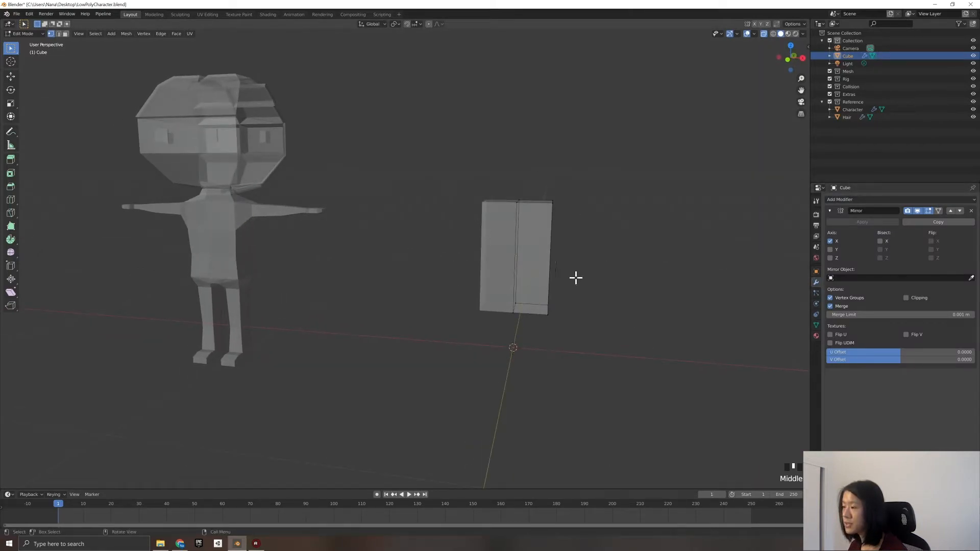
pyautogui.click(910, 298)
# - Try moving a top vertex on the torso's centre seam with Clipping on, and undo the move
pyautogui.moveTo(475, 207); pyautogui.dragTo(436, 212, button='middle')
pyautogui.click(408, 214)
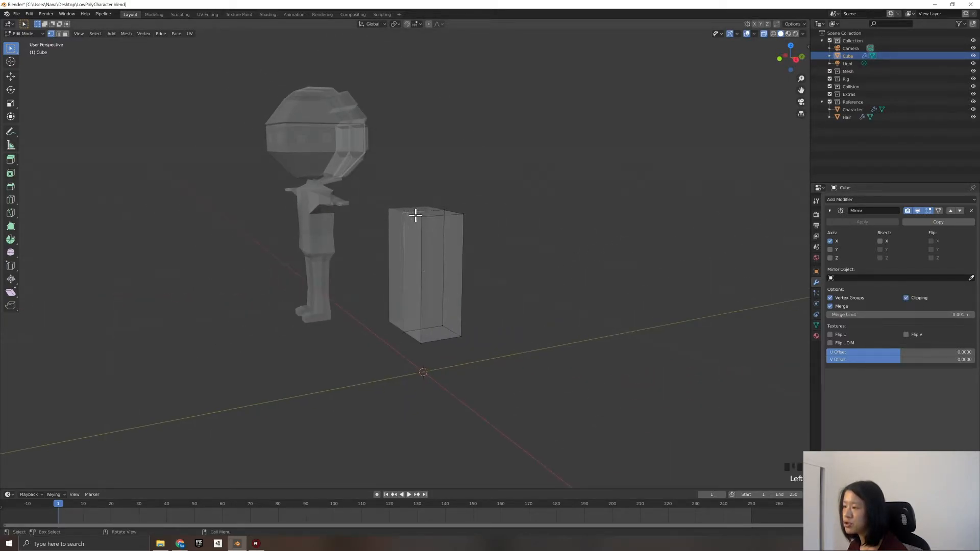
pyautogui.press('g')
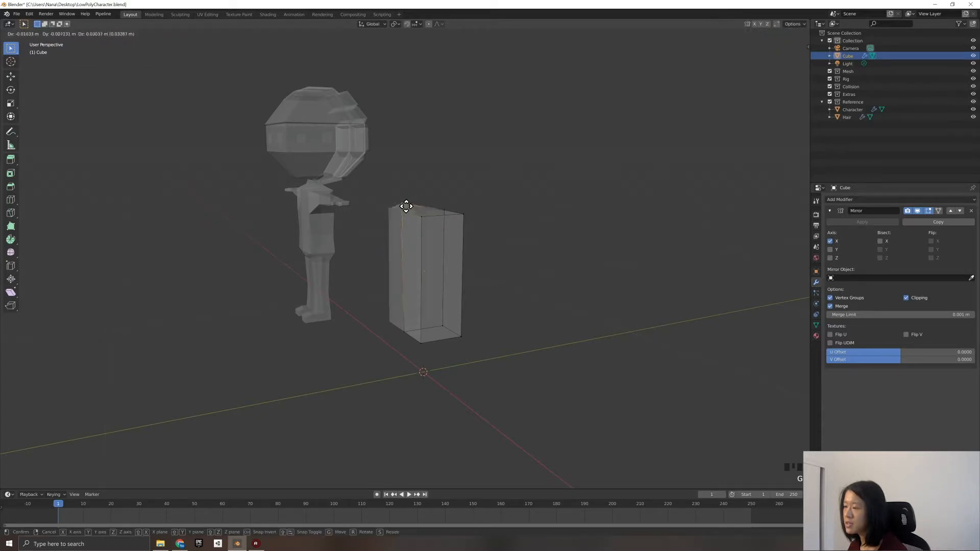
pyautogui.click(397, 233)
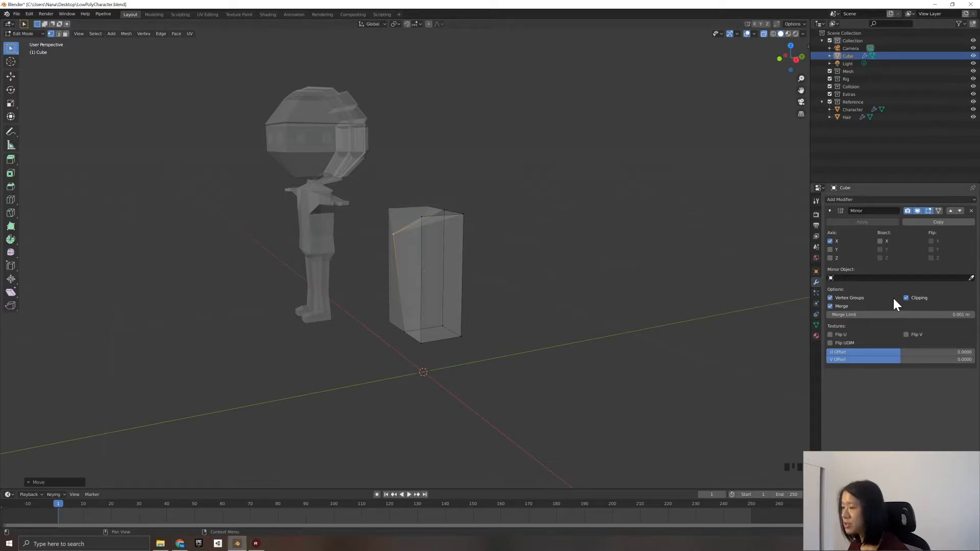
pyautogui.hotkey('ctrl', 'z')
# - Turn Clipping off to try moving the torso's top seam vertex, undo the move and turn Clipping back on
pyautogui.click(907, 299)
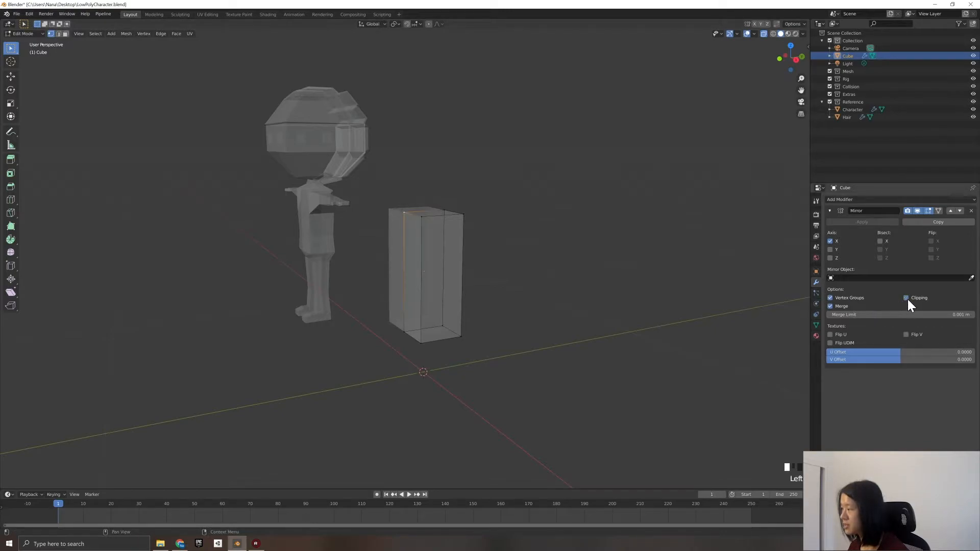
pyautogui.click(405, 215)
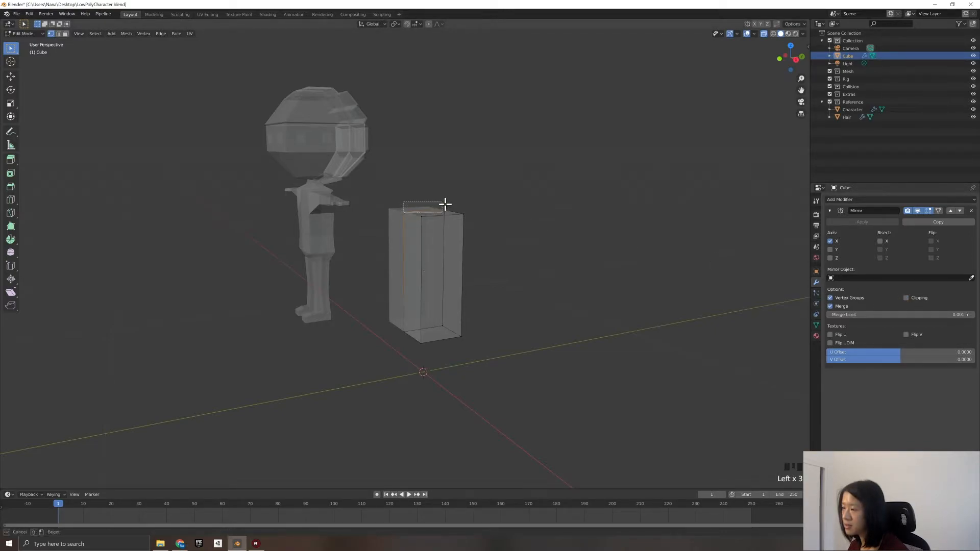
pyautogui.scroll(-2, 404, 244)
pyautogui.press('g')
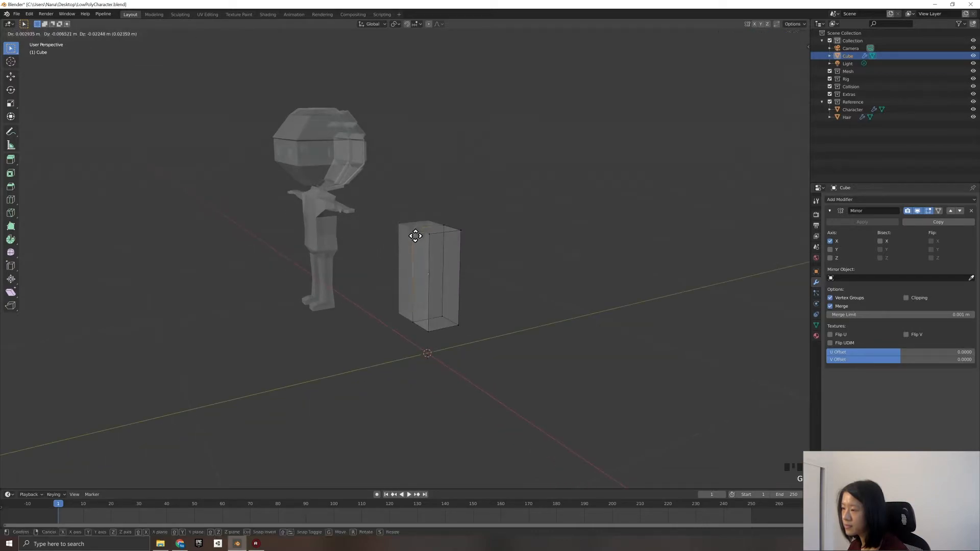
pyautogui.click(424, 268)
pyautogui.hotkey('ctrl', 'z')
pyautogui.click(907, 298)
# - Add two evenly spaced horizontal loop cuts that divide the torso into three sections, without sliding them
pyautogui.press('KP_1')
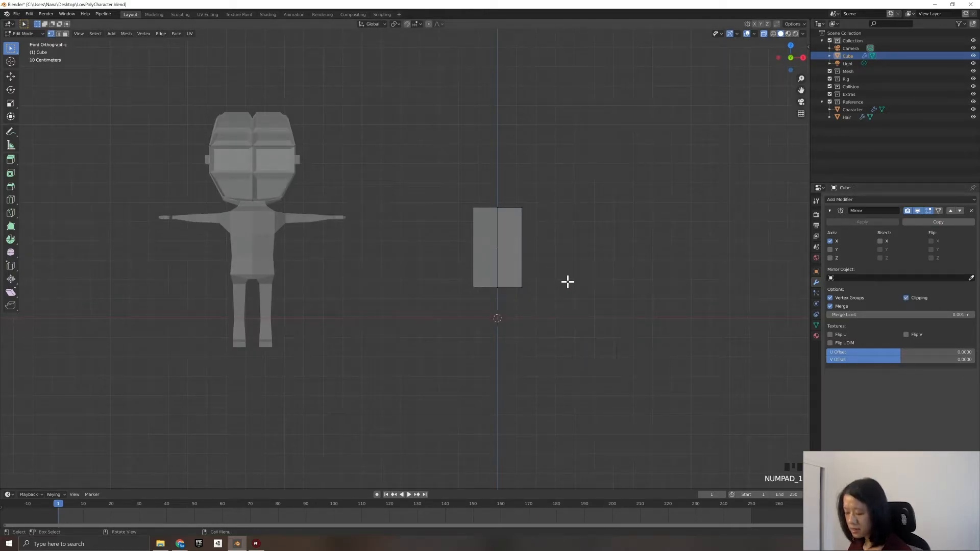
pyautogui.hotkey('ctrl', 'r')
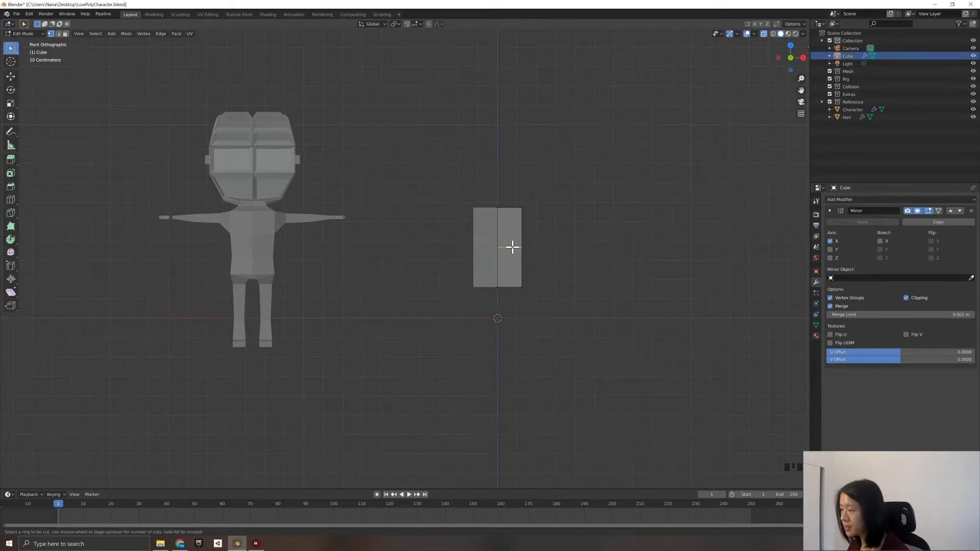
pyautogui.scroll(1, 516, 260)
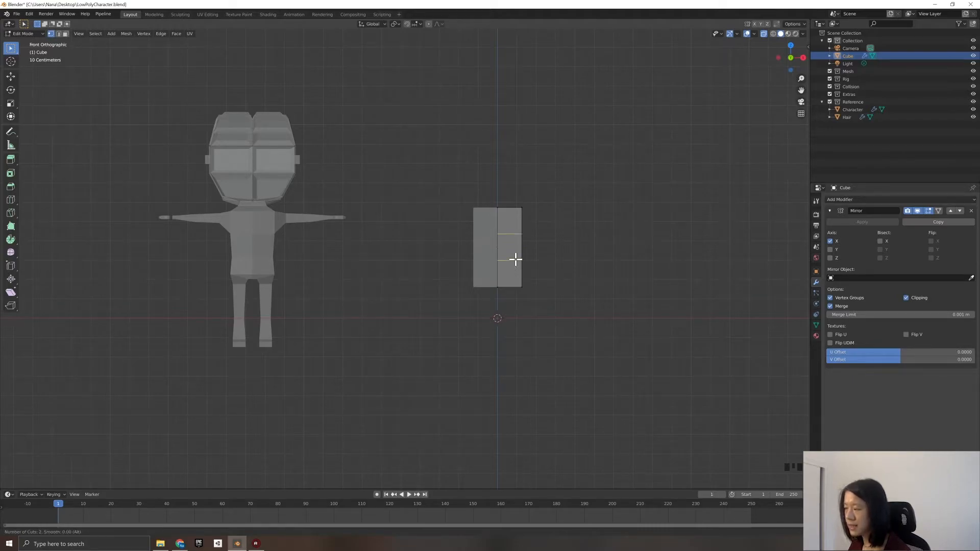
pyautogui.click(515, 260)
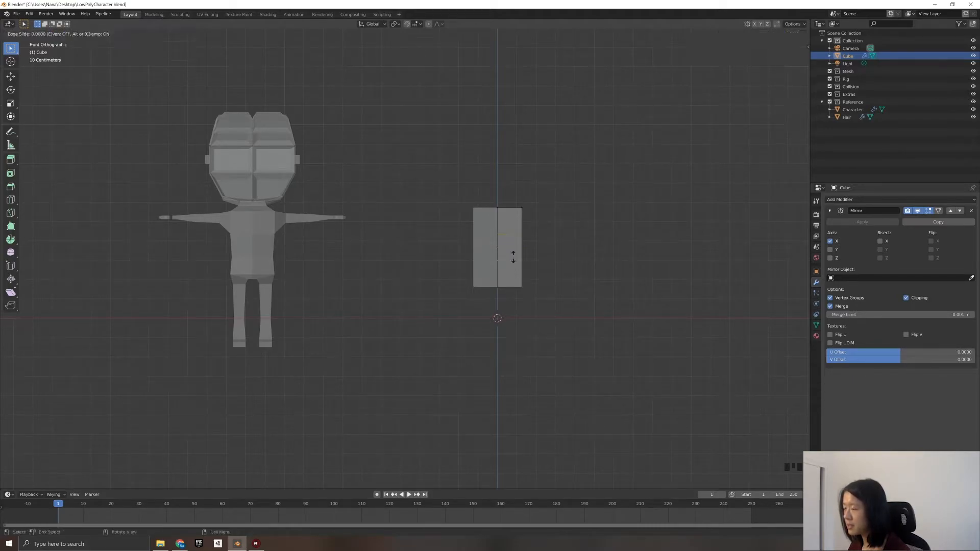
pyautogui.rightClick(514, 258)
pyautogui.click(555, 273)
# - In face selection mode, extrude the torso's uppermost outer side face outward as a shoulder and scale its end face down
pyautogui.moveTo(556, 274); pyautogui.dragTo(539, 269, button='middle')
pyautogui.click(64, 32)
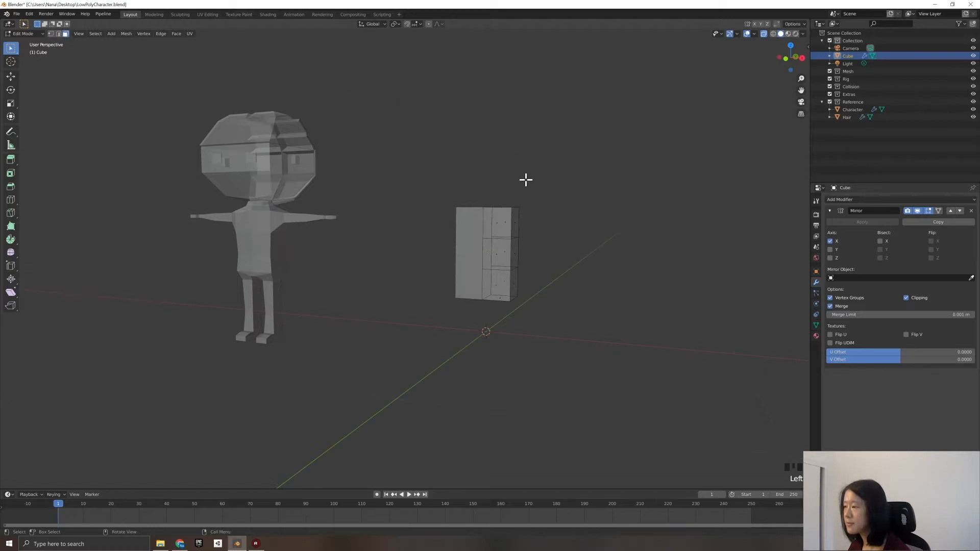
pyautogui.press('KP_1')
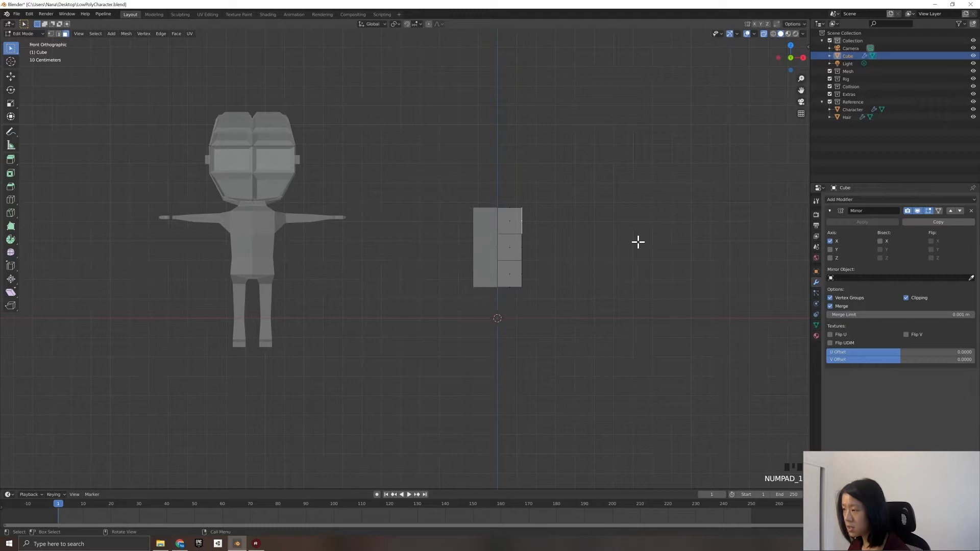
pyautogui.press('e')
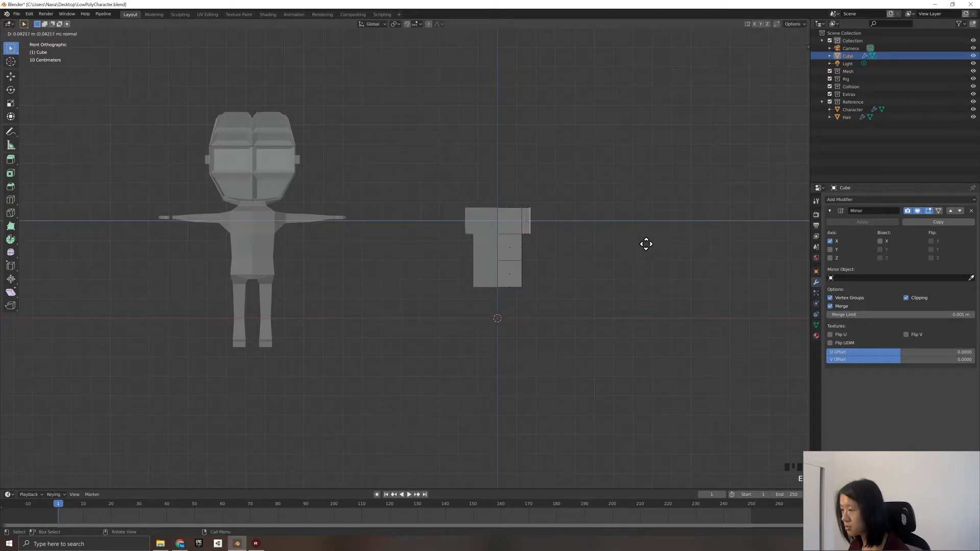
pyautogui.click(650, 244)
pyautogui.press('s')
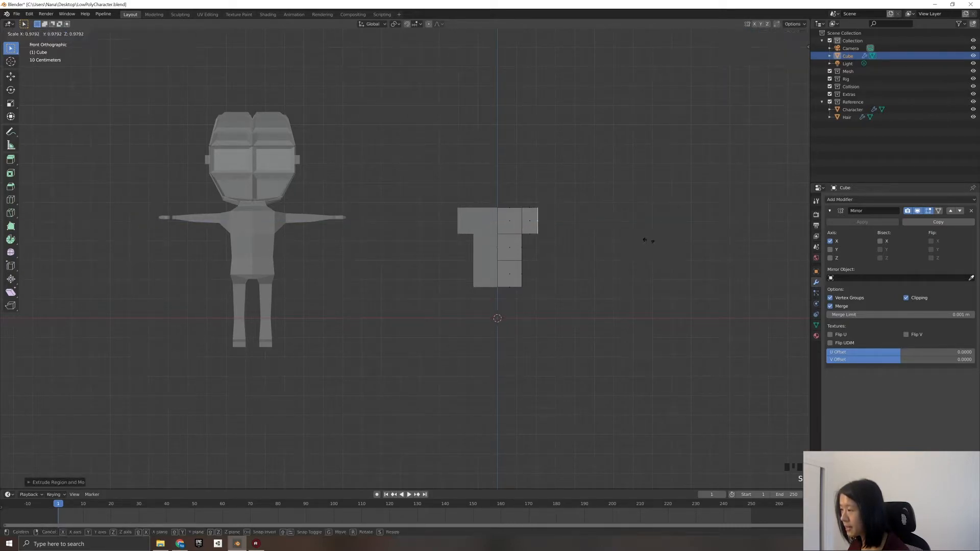
pyautogui.click(622, 233)
# - Raise the shoulder's end face slightly along Z and scale it down further, checking it from the front and right views
pyautogui.press('g')
pyautogui.press('z')
pyautogui.click(625, 233)
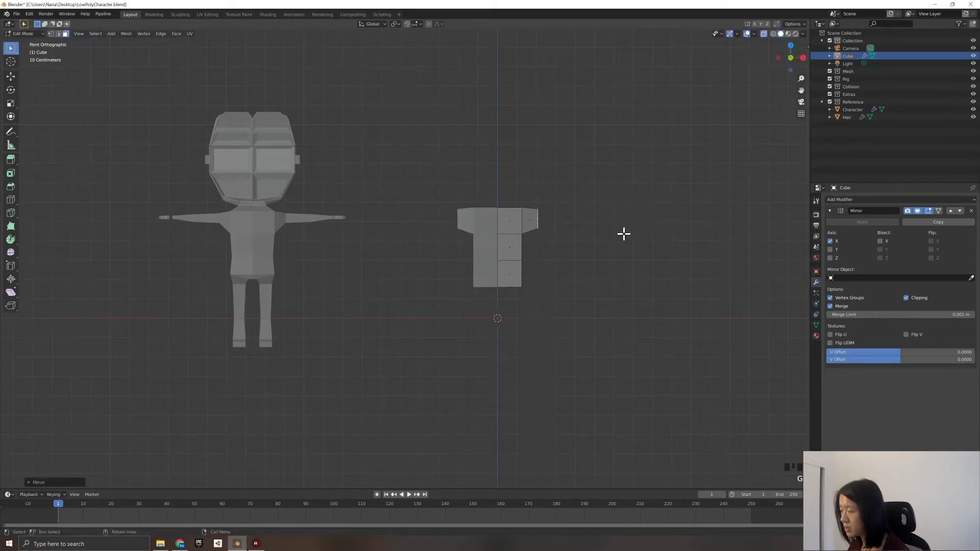
pyautogui.press('KP_3')
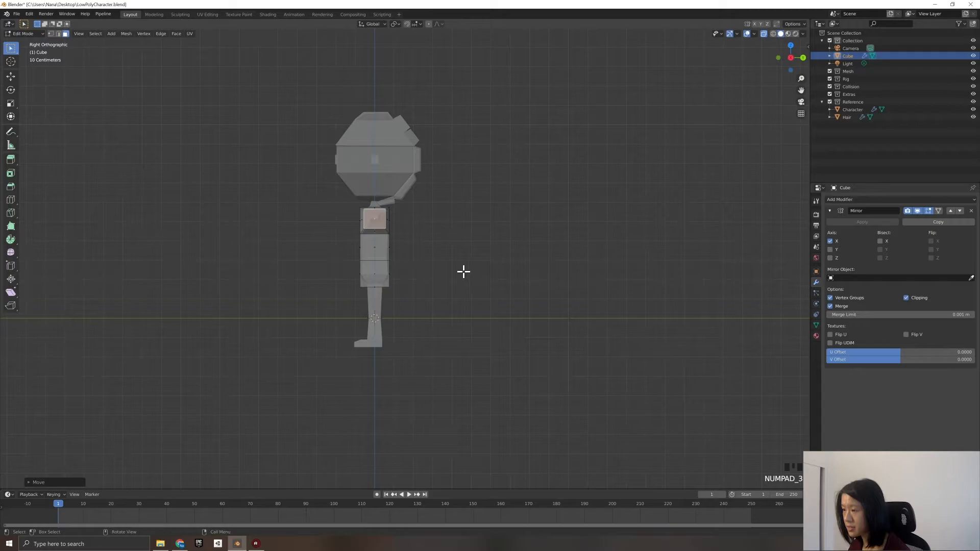
pyautogui.press('KP_1')
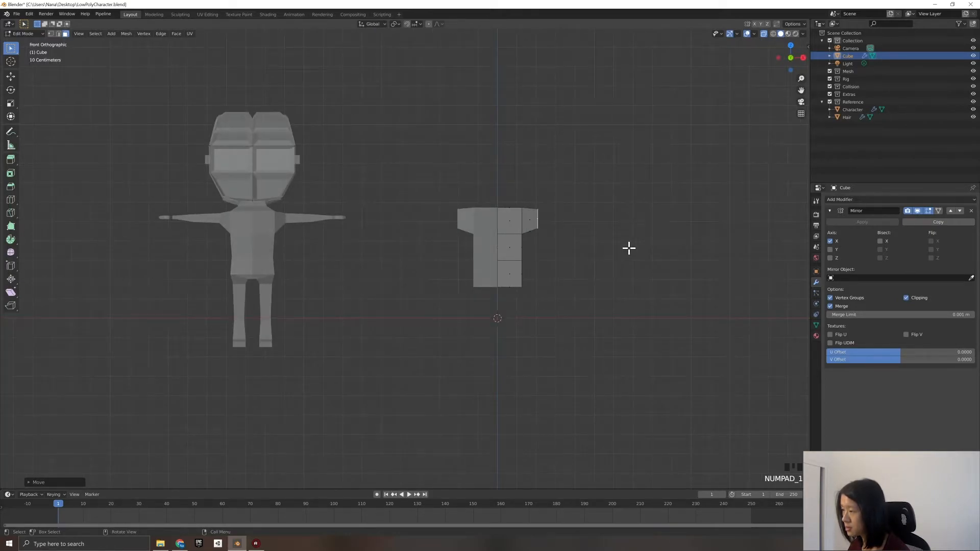
pyautogui.press('s')
pyautogui.click(603, 241)
pyautogui.press('KP_1')
pyautogui.press('KP_3')
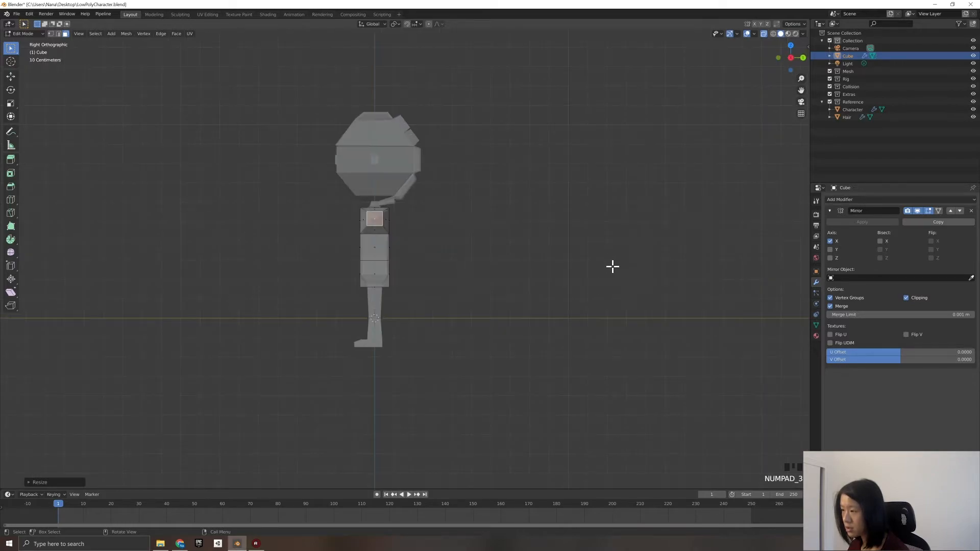
pyautogui.press('KP_1')
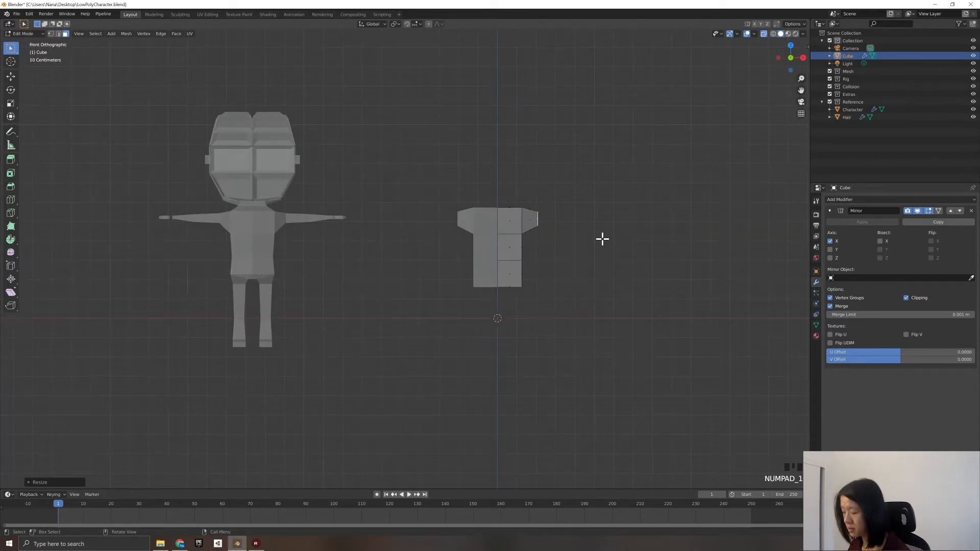
# - Pull the shoulder's end face inward along X and raise it slightly along Z to match the reference
pyautogui.press('g')
pyautogui.press('x')
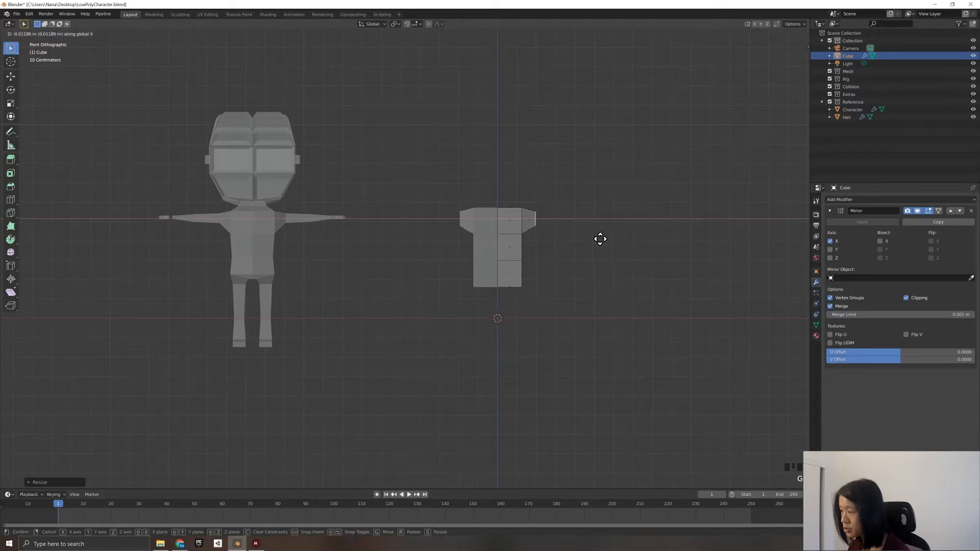
pyautogui.press('z')
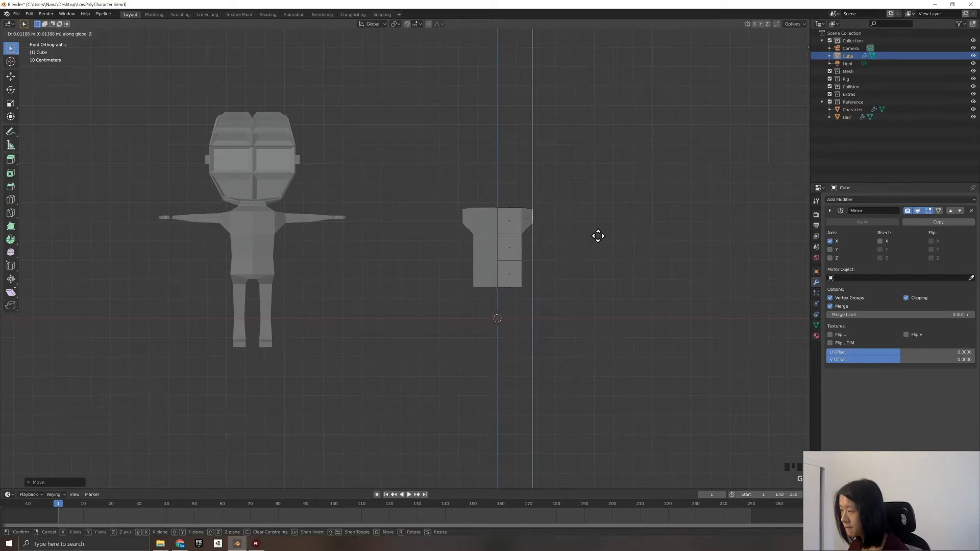
pyautogui.click(598, 236)
# - Extrude the shoulder's end face outward into a straight arm and scale its wrist end down
pyautogui.press('e')
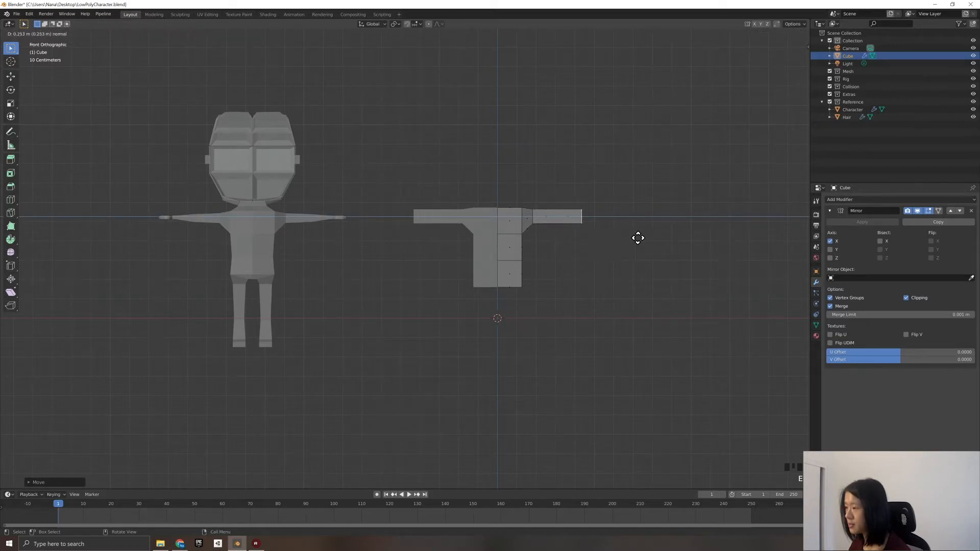
pyautogui.click(654, 239)
pyautogui.press('s')
pyautogui.click(638, 230)
# - Extrude the torso's bottom face down a short distance for the hips and scale the new face down
pyautogui.moveTo(644, 247); pyautogui.dragTo(572, 283, button='middle')
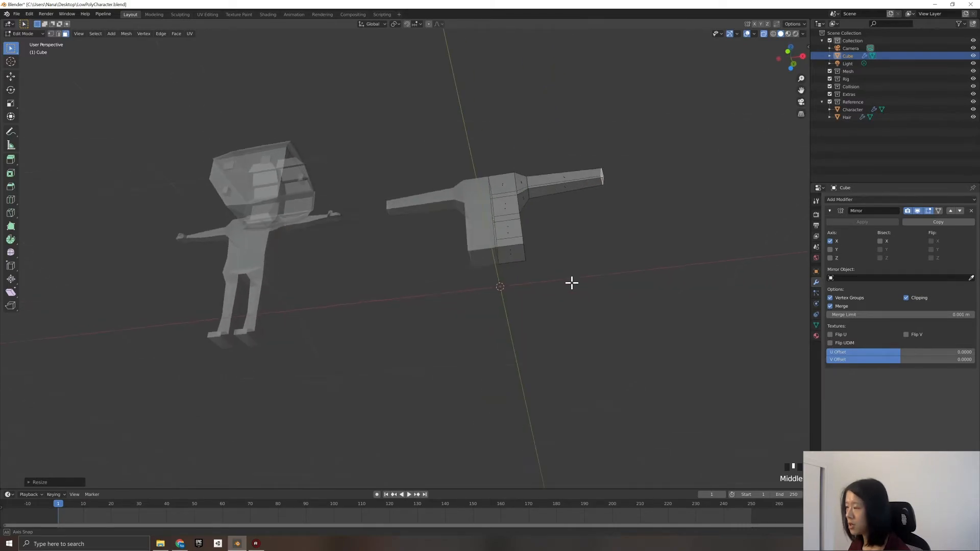
pyautogui.click(520, 256)
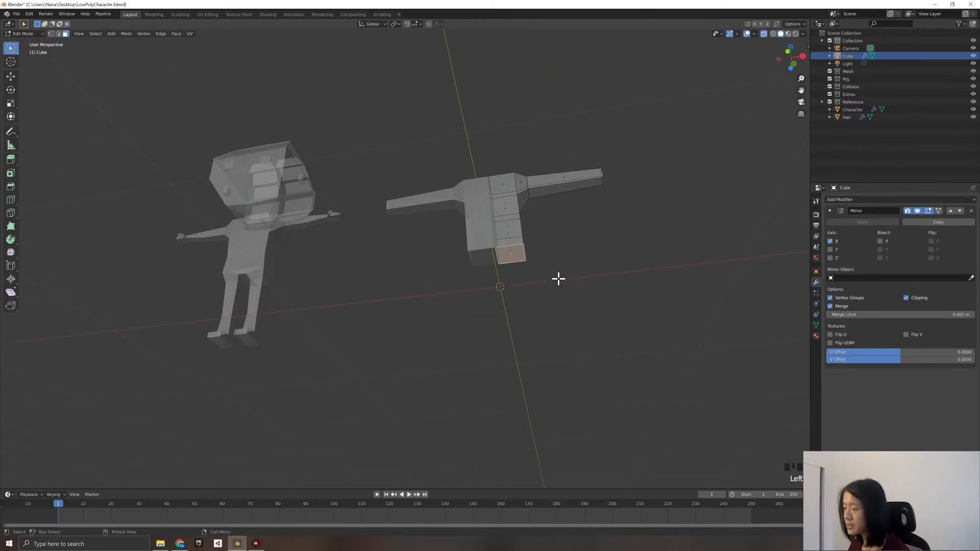
pyautogui.press('KP_1')
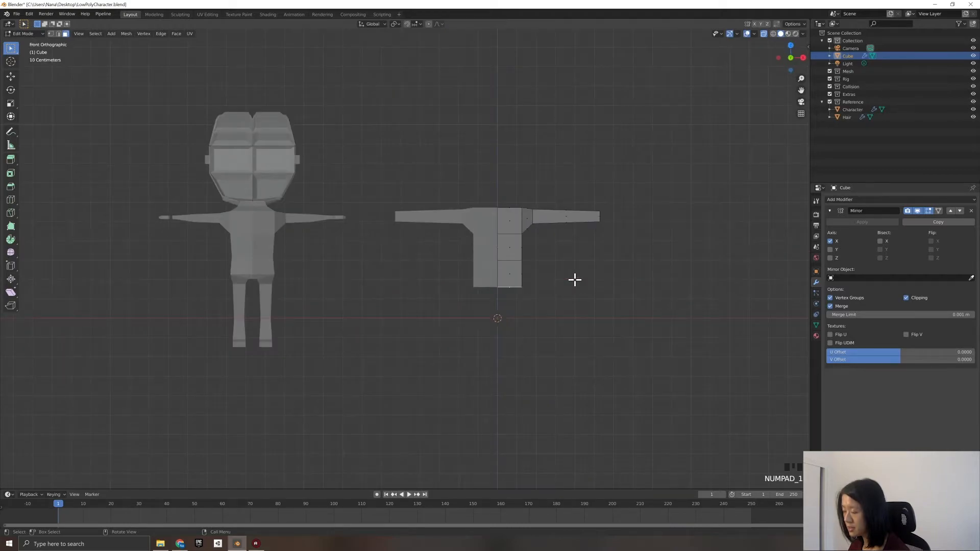
pyautogui.press('e')
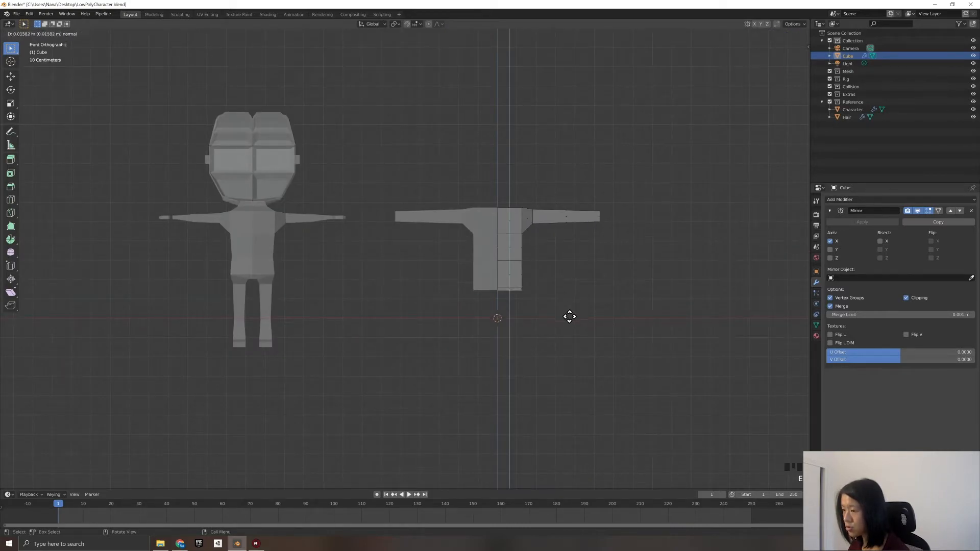
pyautogui.click(570, 321)
pyautogui.press('s')
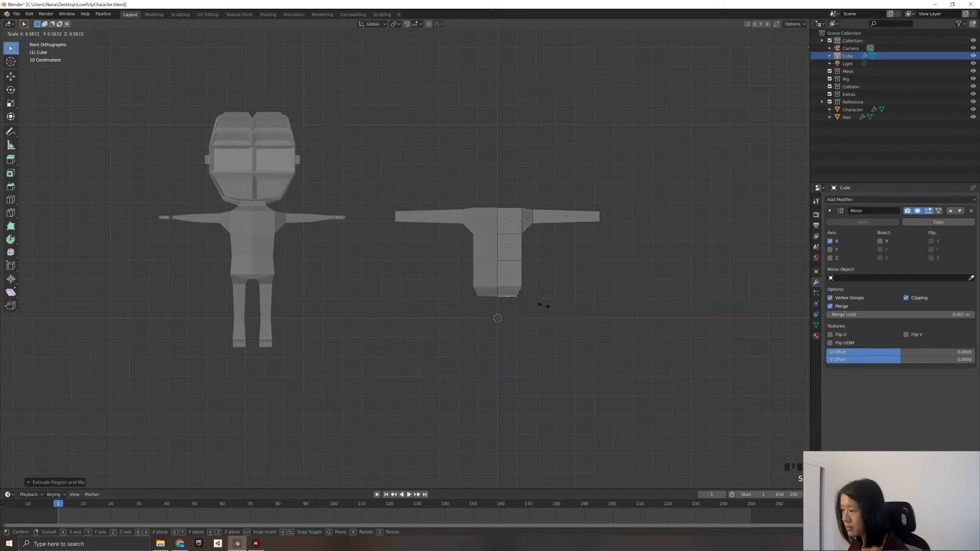
pyautogui.click(545, 320)
# - In edge selection mode, move the outer edge of the hips' bottom face along X toward the centre line
pyautogui.moveTo(549, 335); pyautogui.dragTo(549, 335, button='middle')
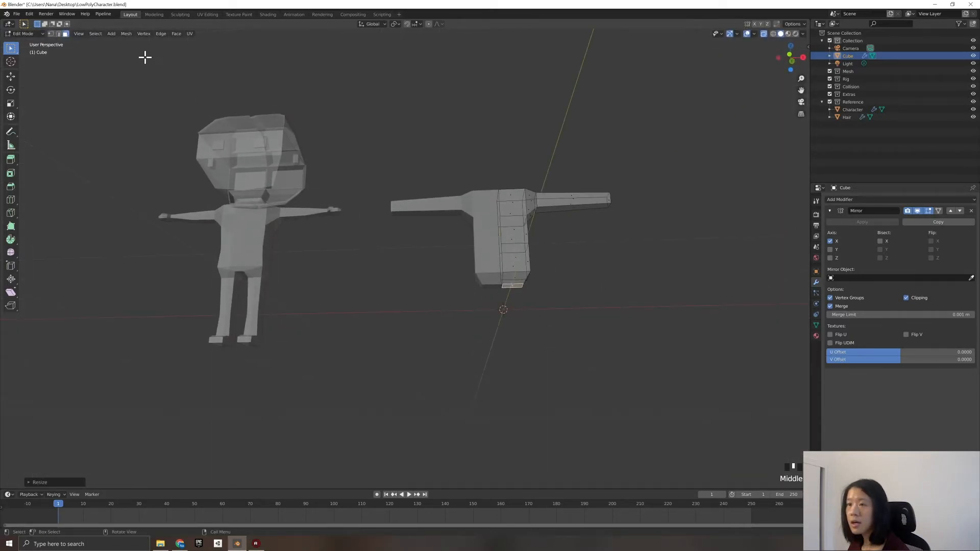
pyautogui.click(58, 33)
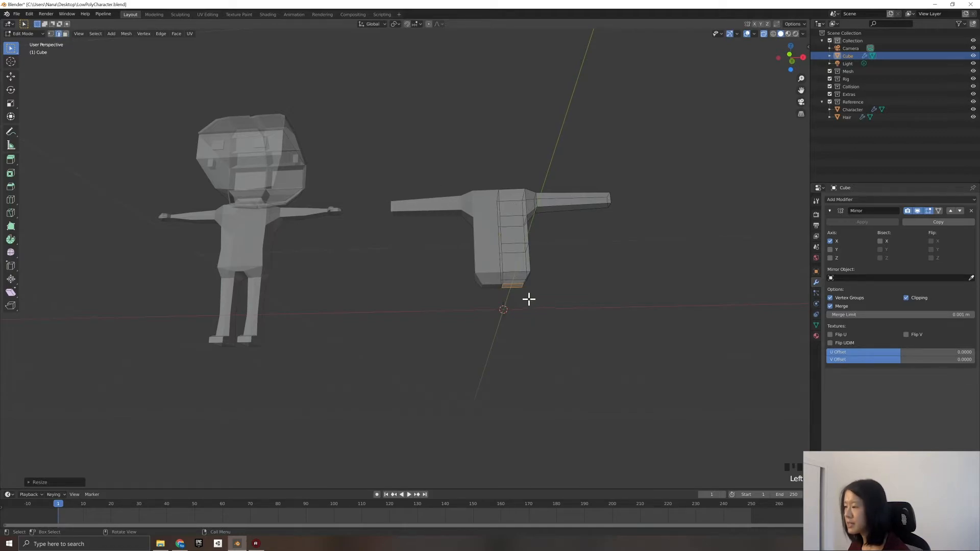
pyautogui.moveTo(526, 296); pyautogui.dragTo(525, 294, button='middle')
pyautogui.click(518, 270)
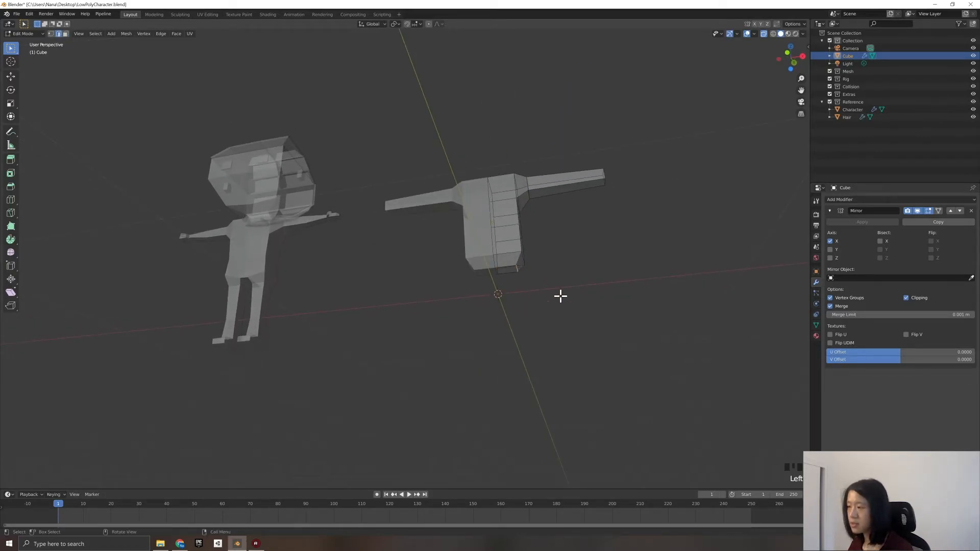
pyautogui.press('g')
pyautogui.press('x')
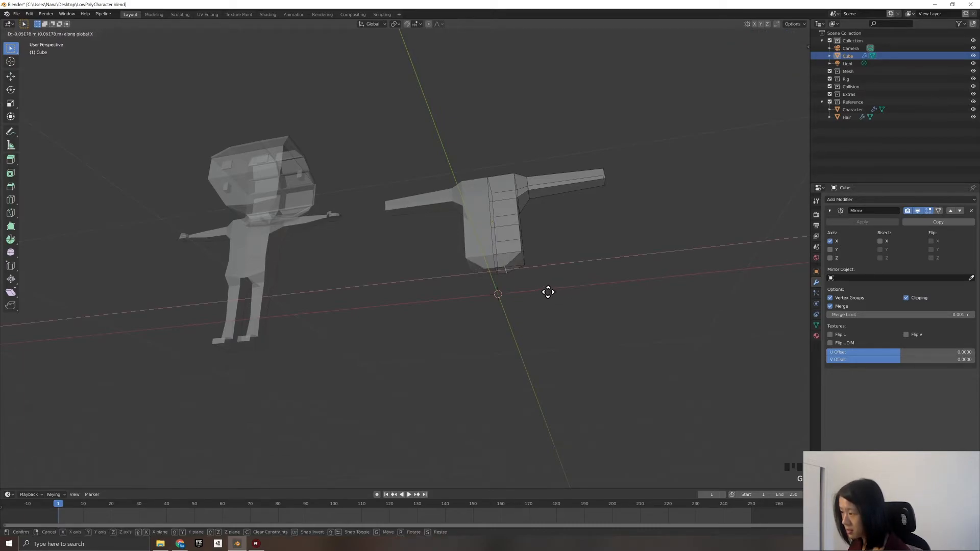
pyautogui.click(546, 290)
# - In face selection mode, extrude the hips' slanted bottom face down about 0.06 m along Z and scale the new face to about 0.75
pyautogui.keyDown('alt'); pyautogui.moveTo(550, 294); pyautogui.dragTo(517, 245, button='middle'); pyautogui.keyUp('alt')
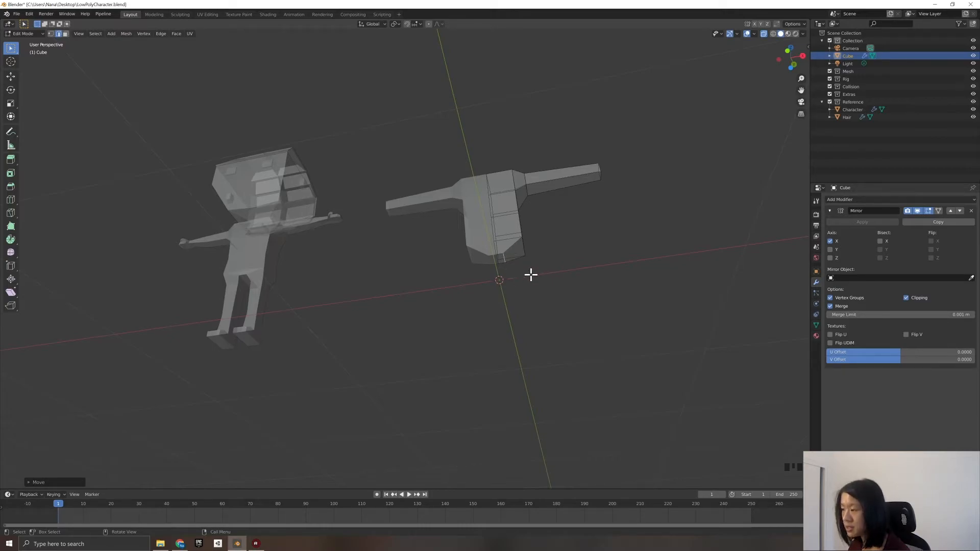
pyautogui.click(65, 32)
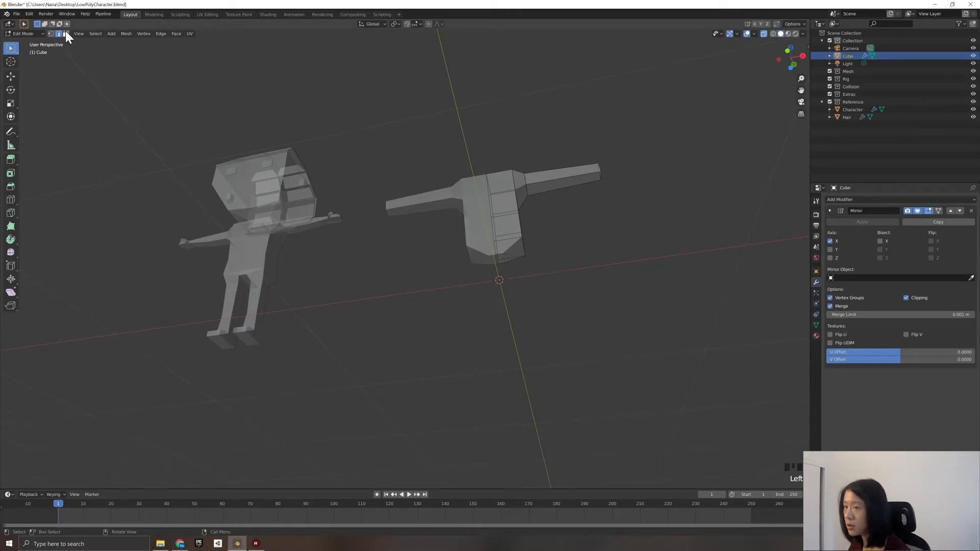
pyautogui.press('KP_1')
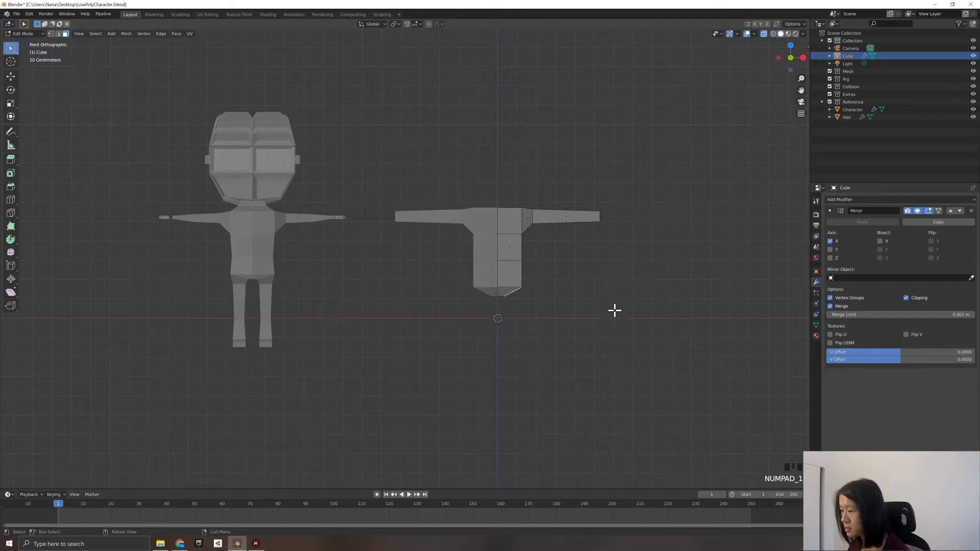
pyautogui.press('e')
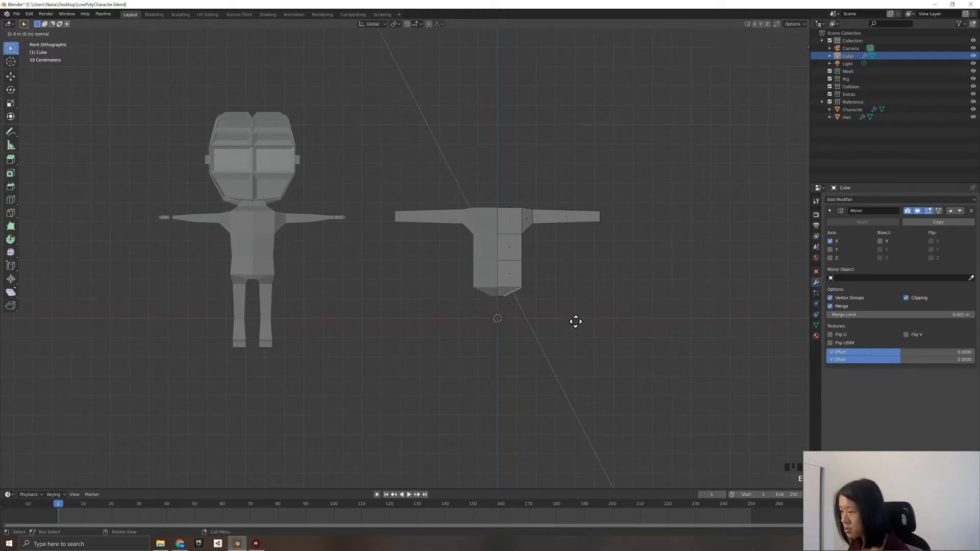
pyautogui.press('z')
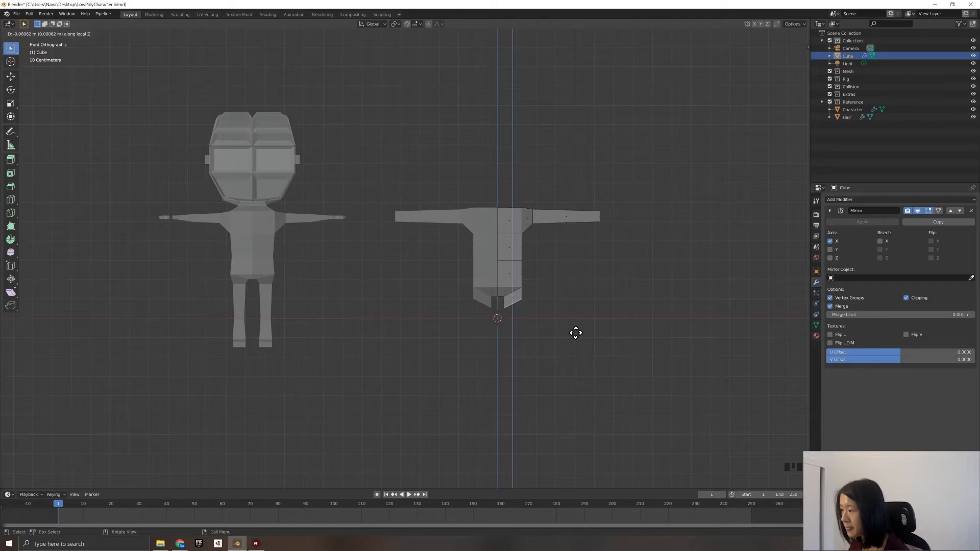
pyautogui.click(575, 333)
pyautogui.press('s')
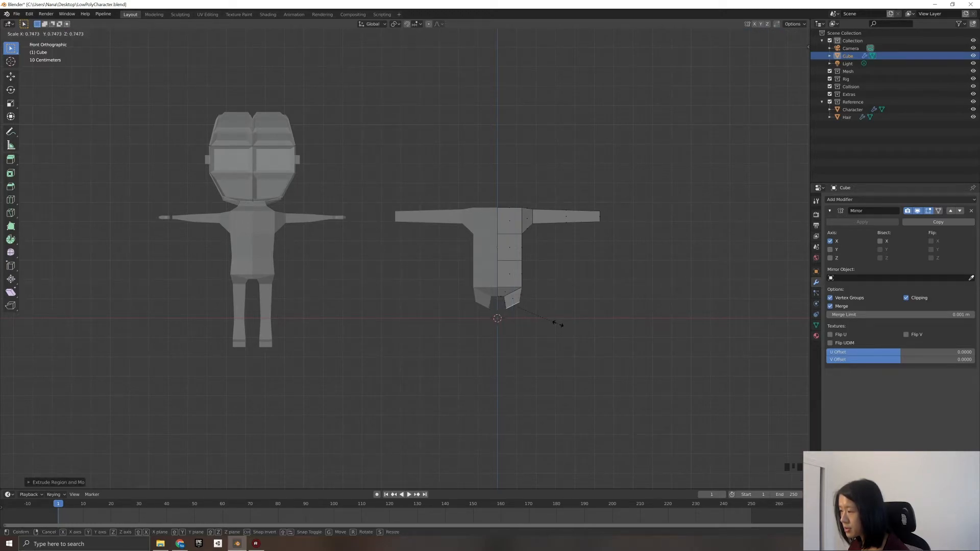
pyautogui.click(560, 325)
# - Raise the leg stub's end face slightly along Z and flatten it by scaling it to 0 along Z
pyautogui.press('g')
pyautogui.press('z')
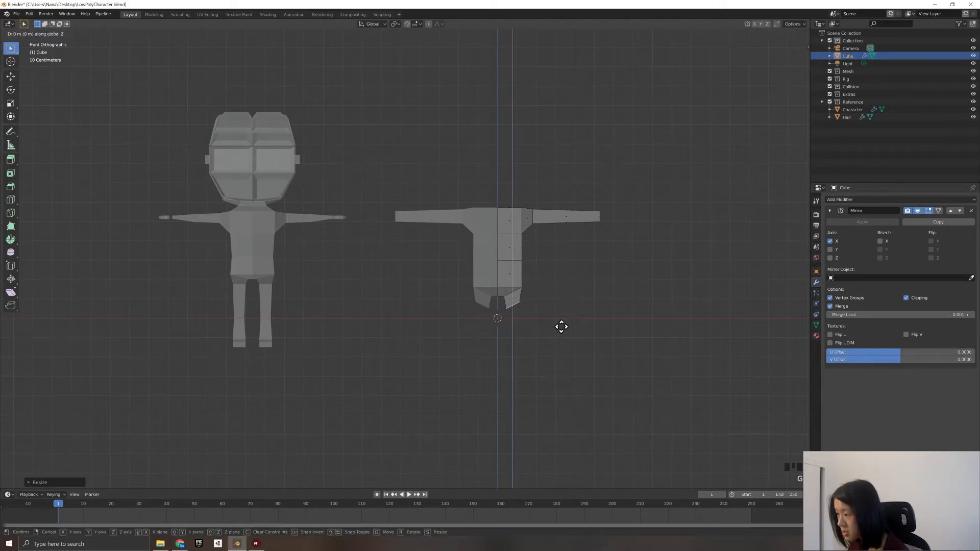
pyautogui.click(561, 324)
pyautogui.moveTo(562, 328); pyautogui.dragTo(561, 334, button='middle')
pyautogui.press('KP_1')
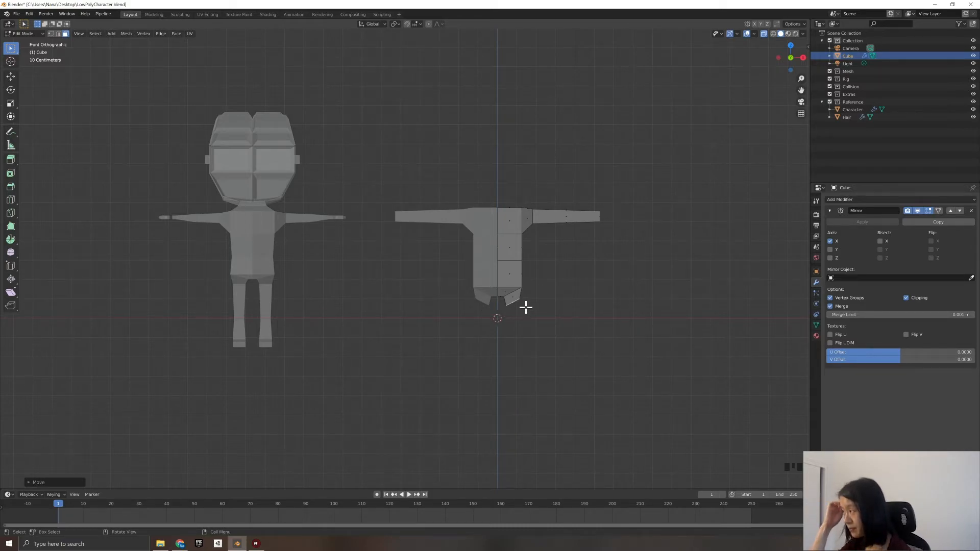
pyautogui.press('s')
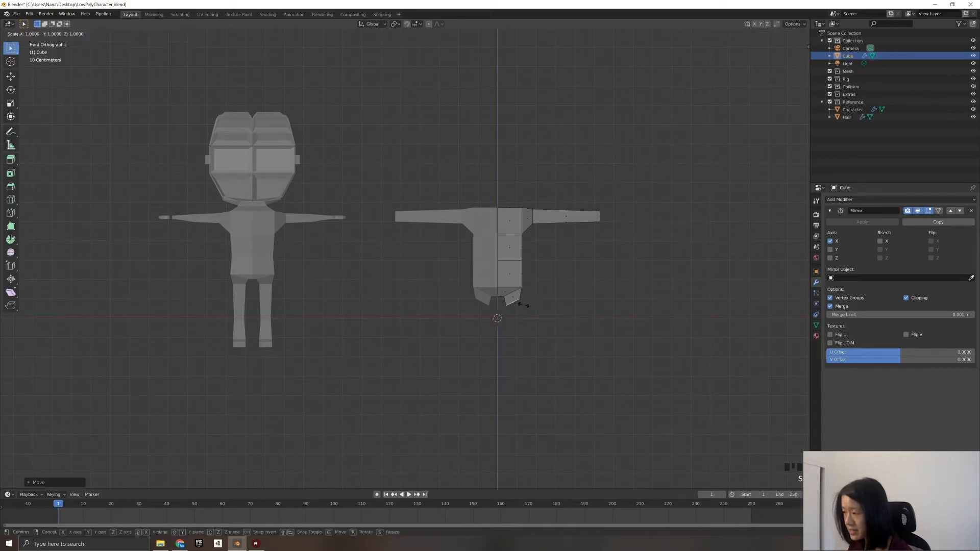
pyautogui.write('z')
pyautogui.write('0')
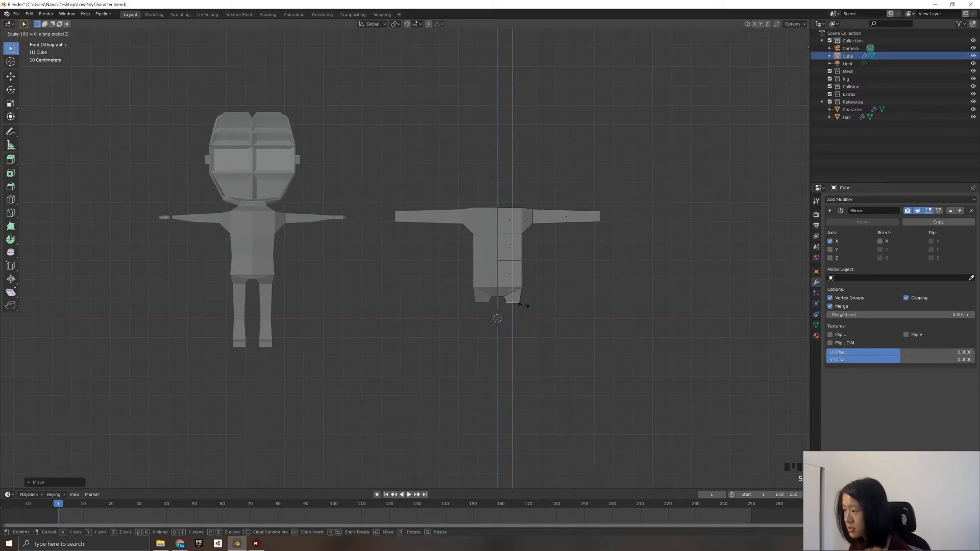
pyautogui.press('Return')
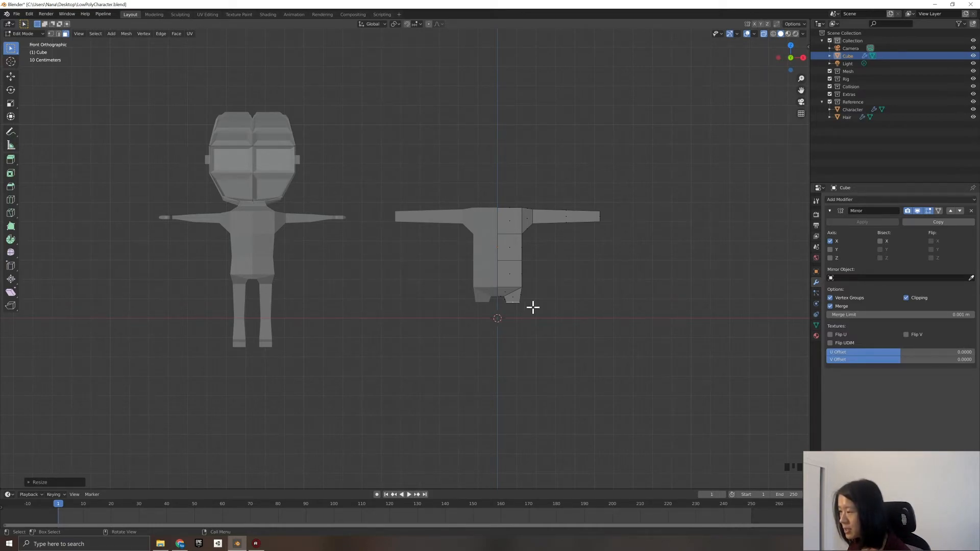
# - In edge selection mode, move the leg stub's upper inner edge toward the centre line and its lower inner edge slightly outward along X
pyautogui.moveTo(545, 324); pyautogui.dragTo(512, 293, button='middle')
pyautogui.scroll(3, 512, 301)
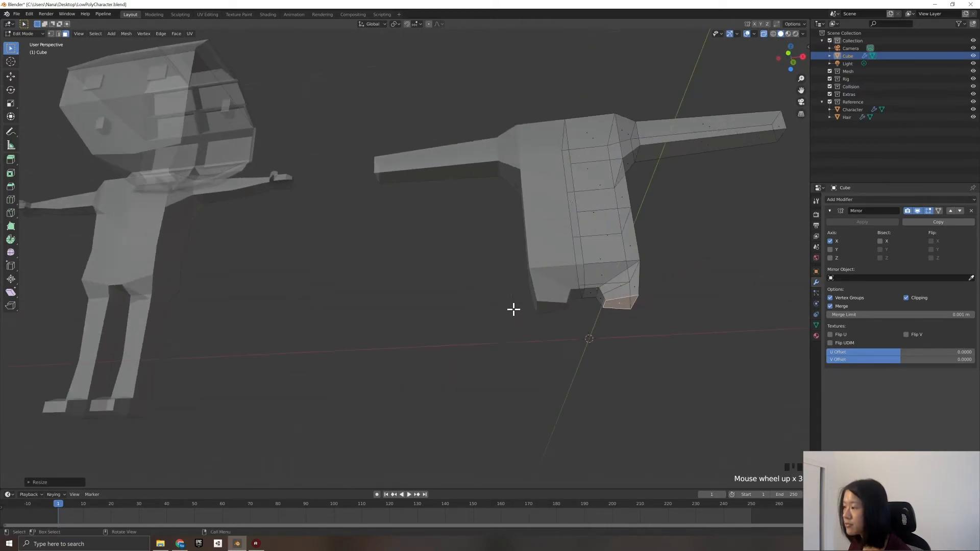
pyautogui.click(59, 34)
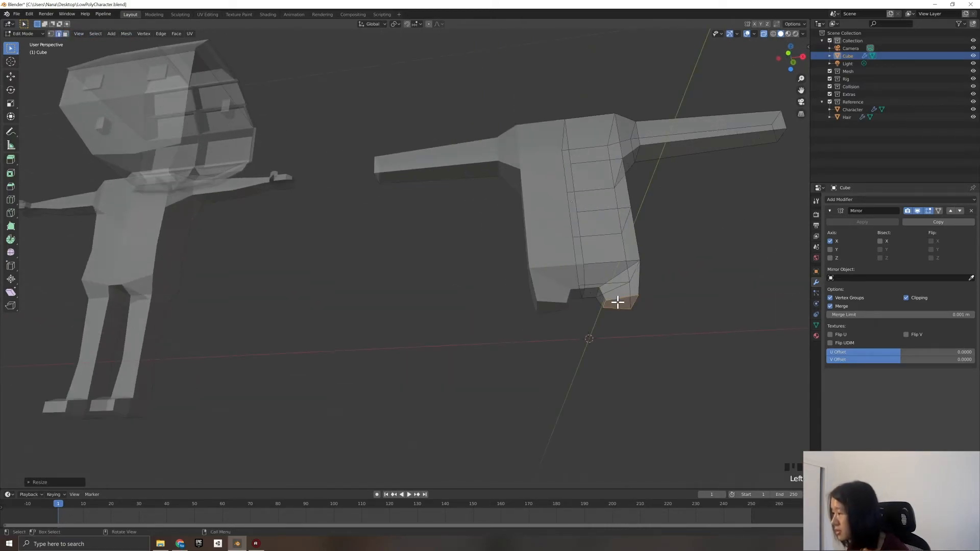
pyautogui.click(601, 294)
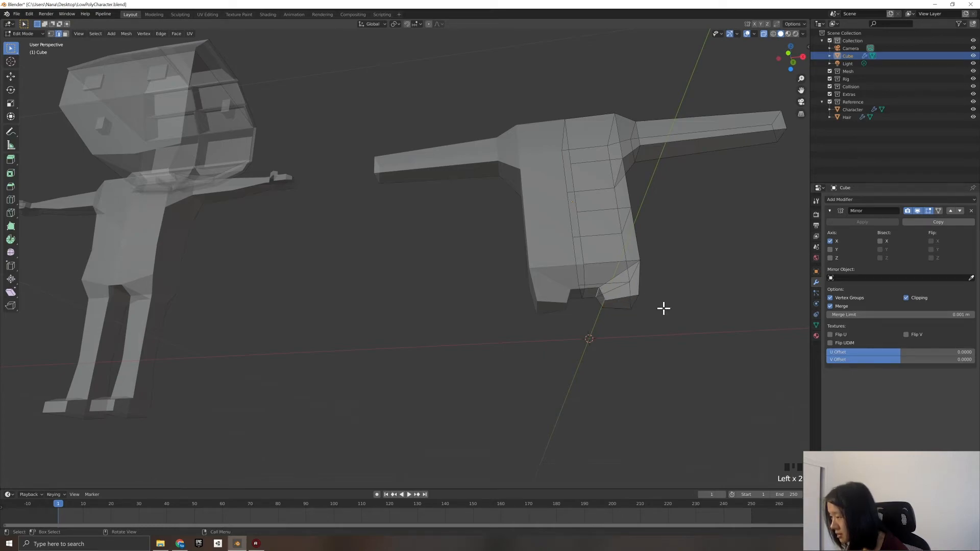
pyautogui.press('g')
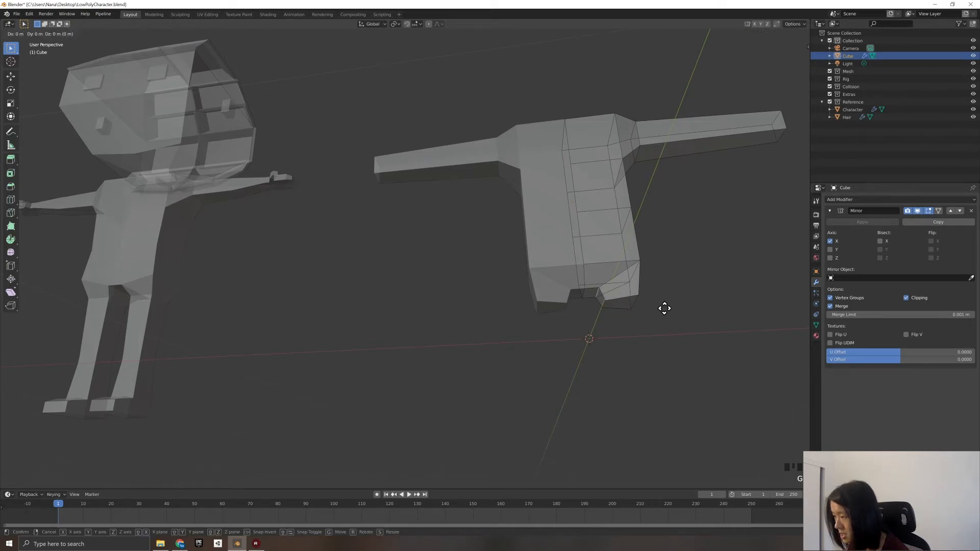
pyautogui.press('x')
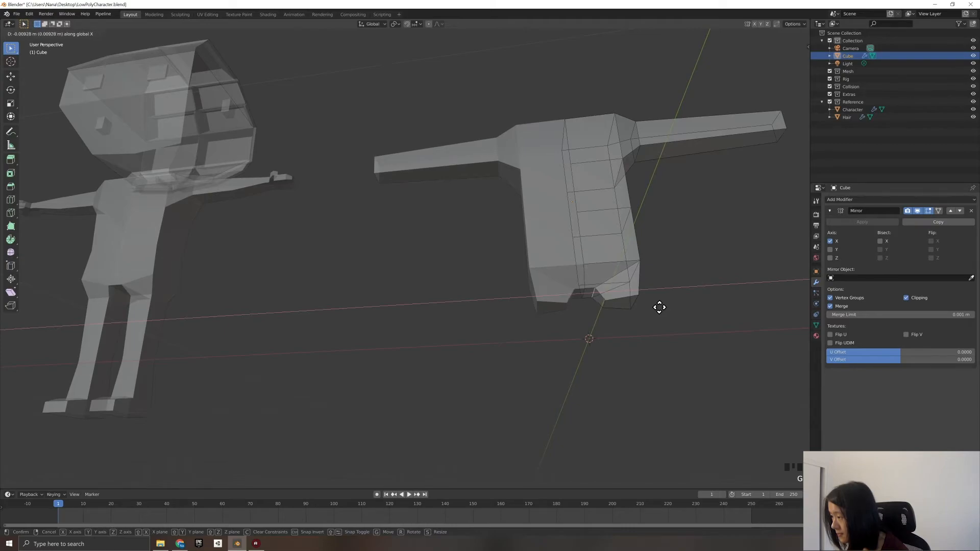
pyautogui.click(659, 306)
pyautogui.click(606, 307)
pyautogui.press('g')
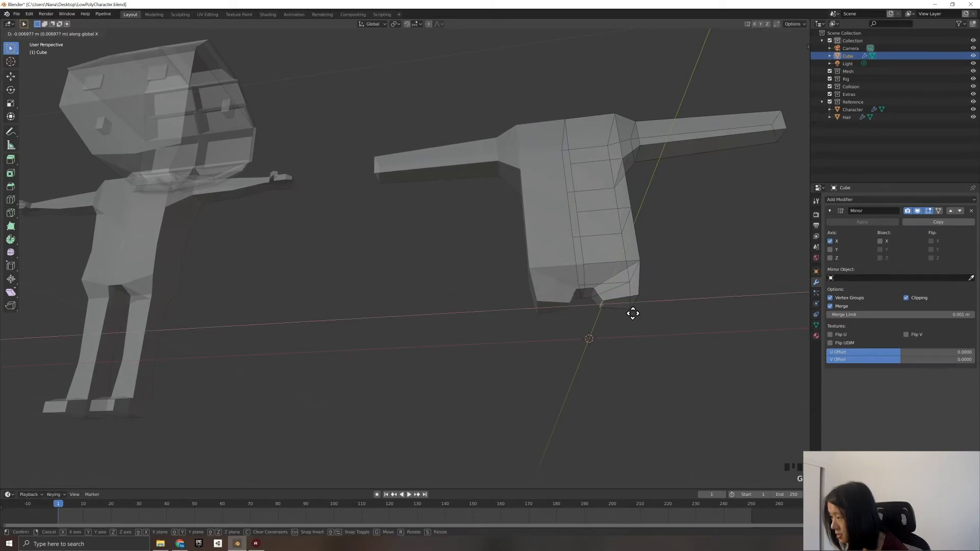
pyautogui.click(635, 314)
pyautogui.press('KP_1')
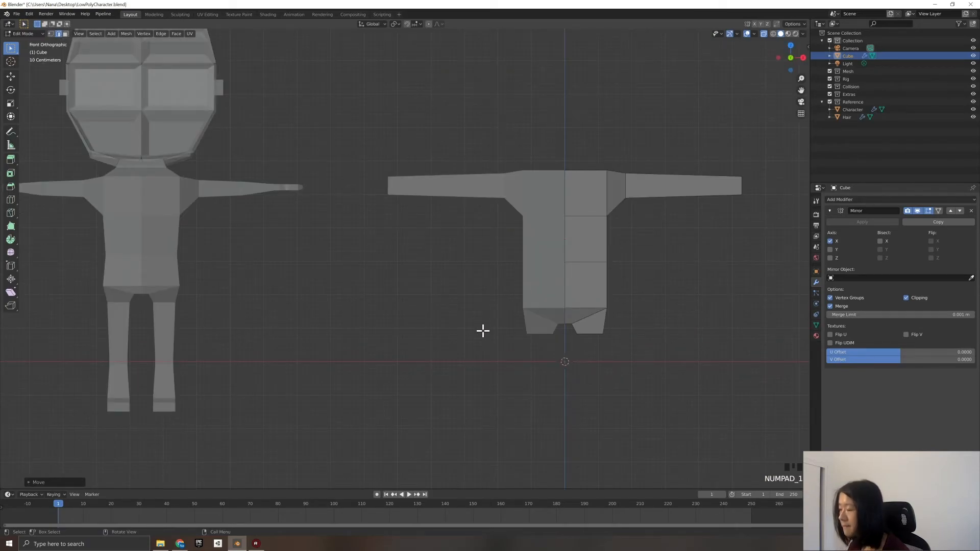
# - In face selection mode, extrude the leg stub's bottom face straight down into a full leg and scale the ankle end to about 0.79
pyautogui.moveTo(482, 330); pyautogui.dragTo(255, 51, button='middle')
pyautogui.click(66, 34)
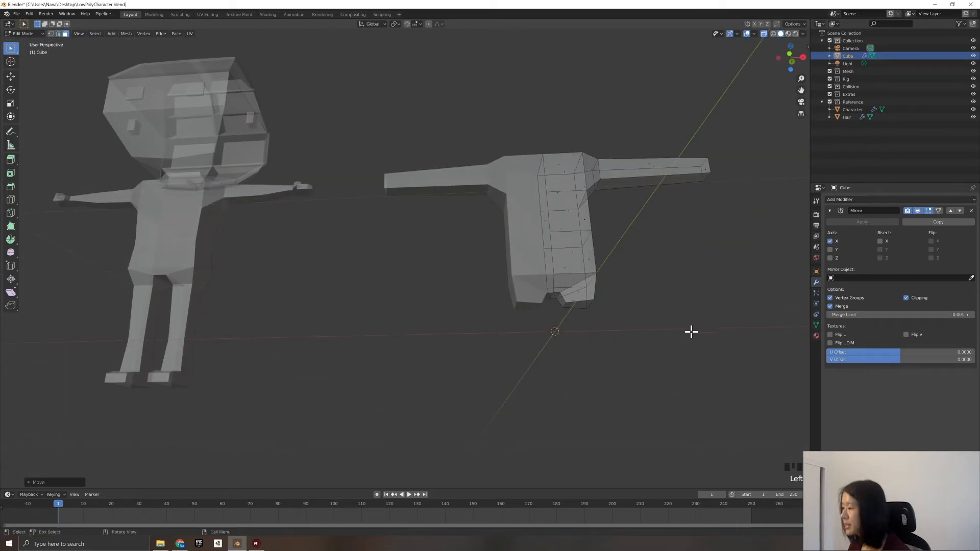
pyautogui.click(593, 305)
pyautogui.click(585, 306)
pyautogui.press('KP_1')
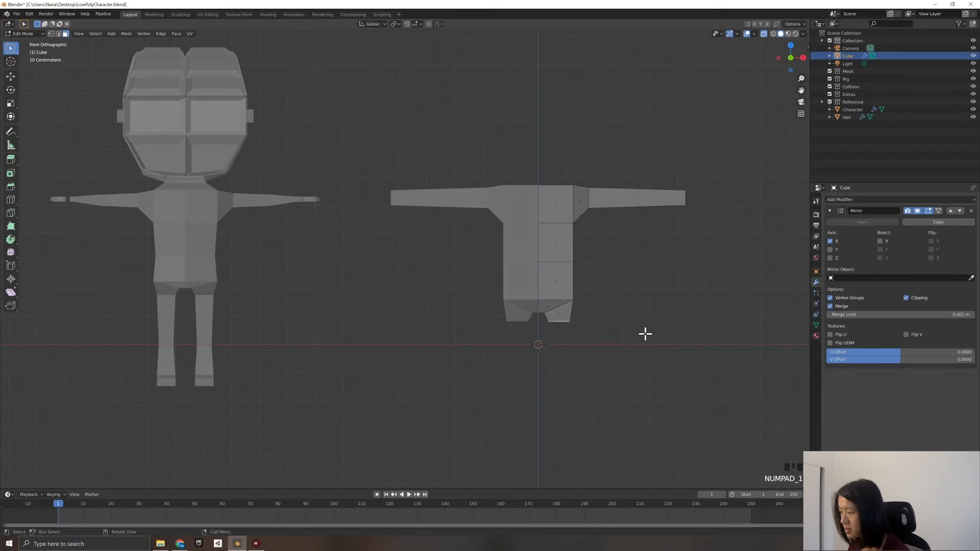
pyautogui.press('e')
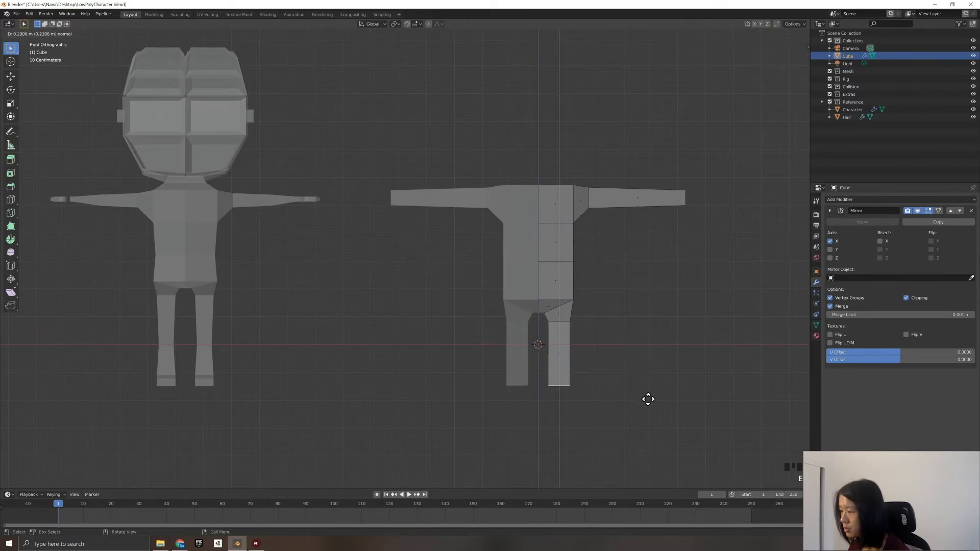
pyautogui.click(647, 408)
pyautogui.press('s')
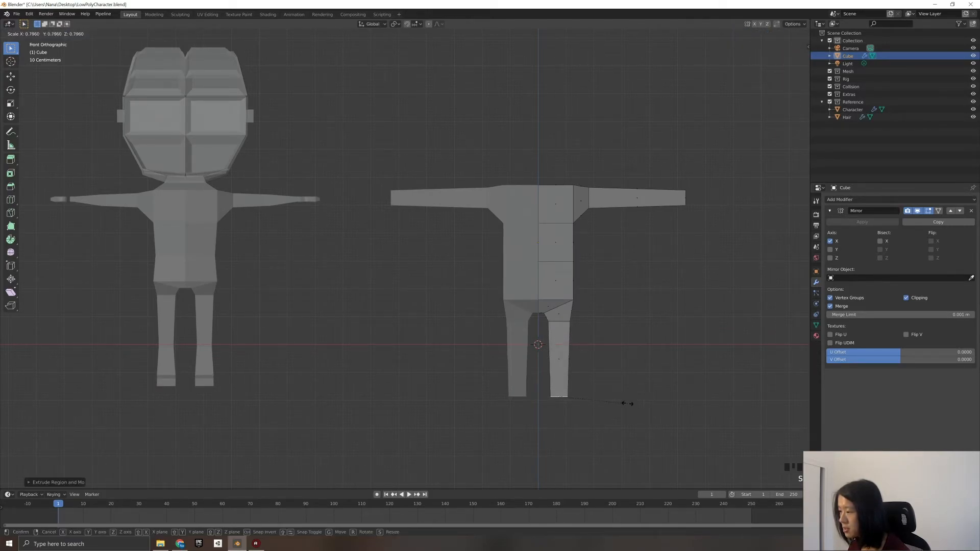
pyautogui.click(627, 404)
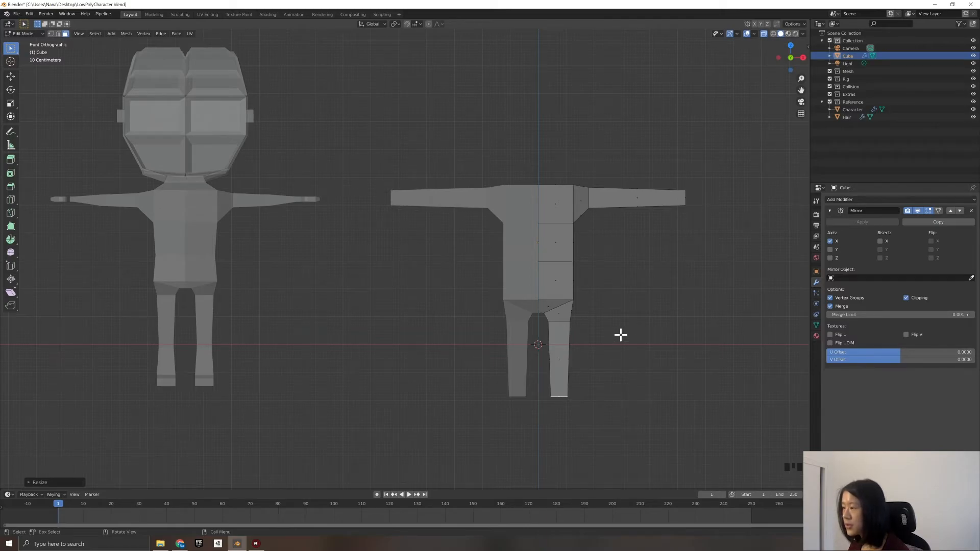
# - Extrude the torso's top face up about 0.03 m and scale the new face down to slope the shoulders
pyautogui.moveTo(609, 280); pyautogui.dragTo(605, 287, button='middle')
pyautogui.scroll(-2, 606, 287)
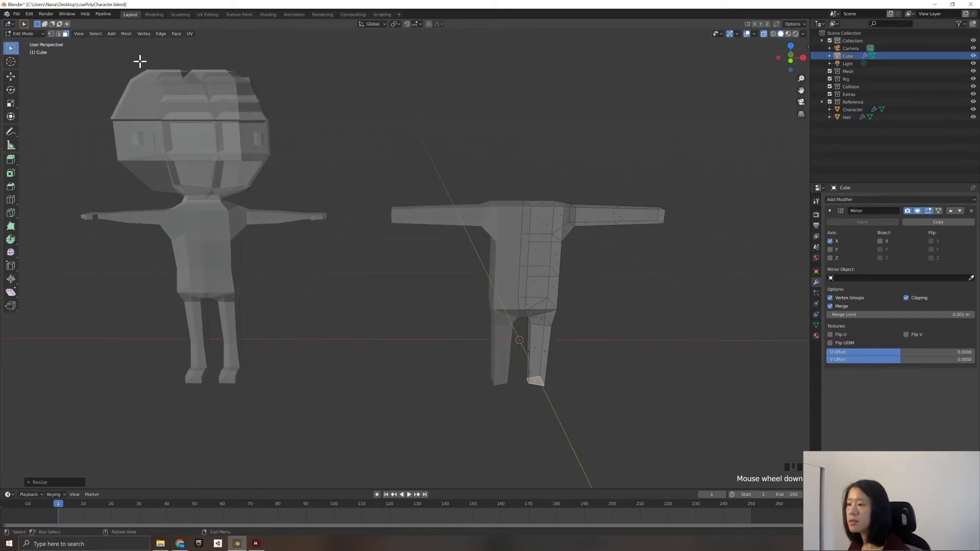
pyautogui.click(557, 207)
pyautogui.click(551, 207)
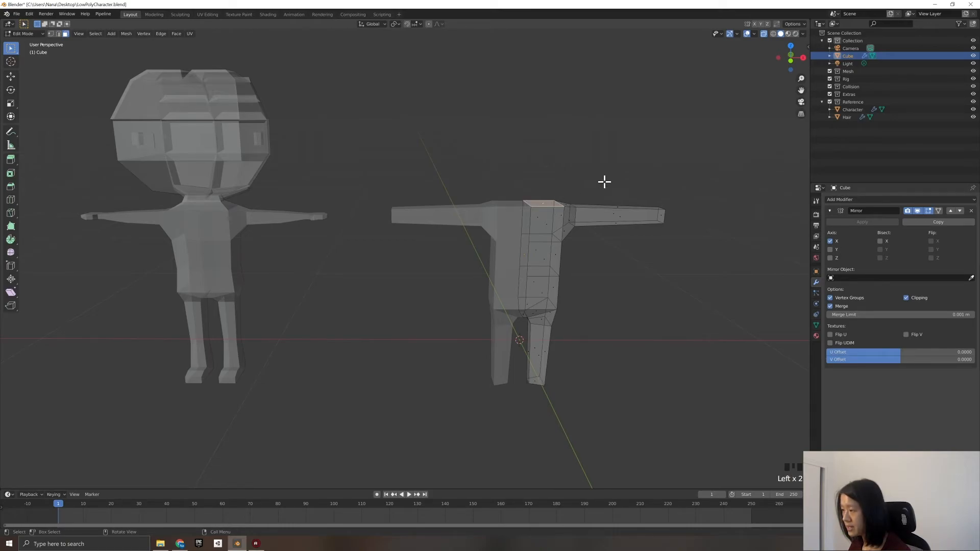
pyautogui.press('KP_1')
pyautogui.press('e')
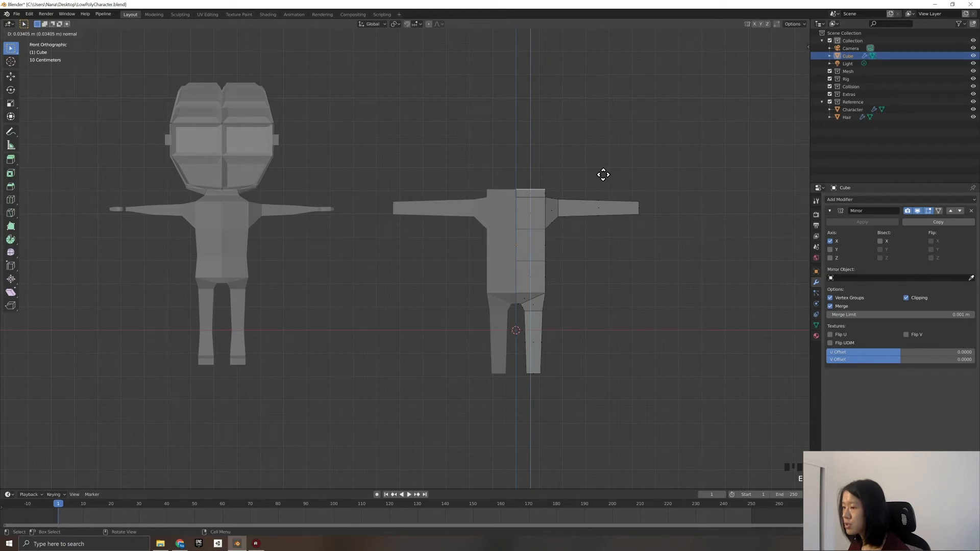
pyautogui.click(600, 173)
pyautogui.press('s')
pyautogui.click(567, 177)
# - Check the body's profile from the side against the reference character and turn off X-ray display
pyautogui.press('KP_2')
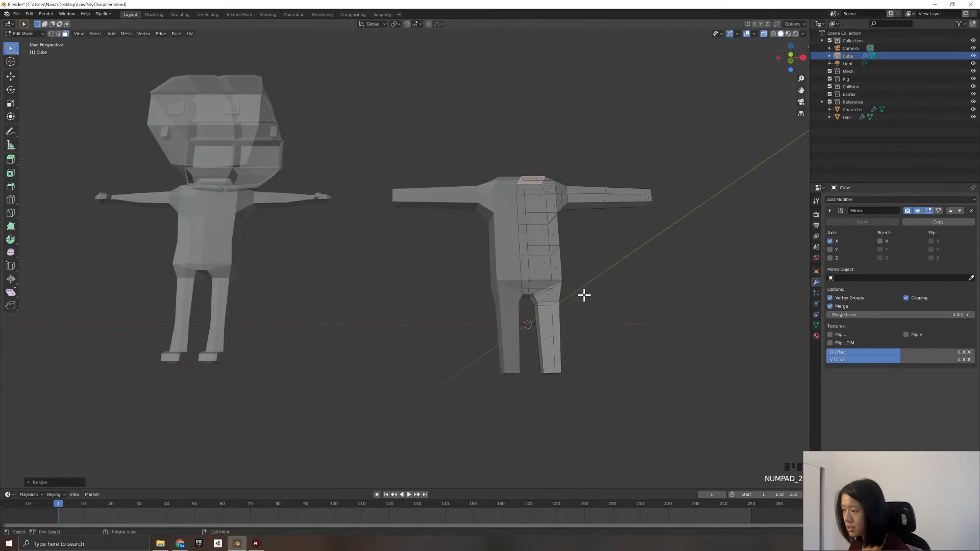
pyautogui.press('KP_3')
pyautogui.scroll(1, 467, 281)
pyautogui.scroll(-1, 467, 281)
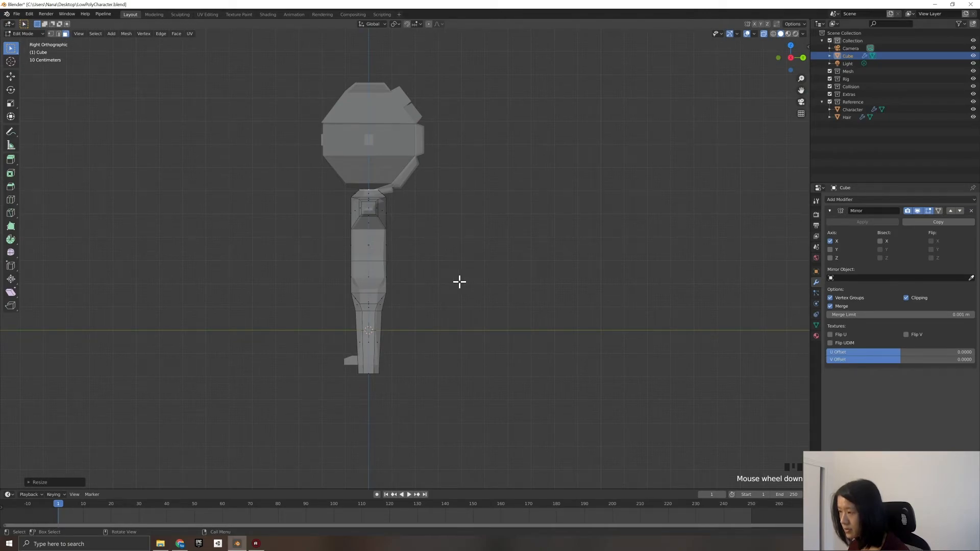
pyautogui.click(763, 34)
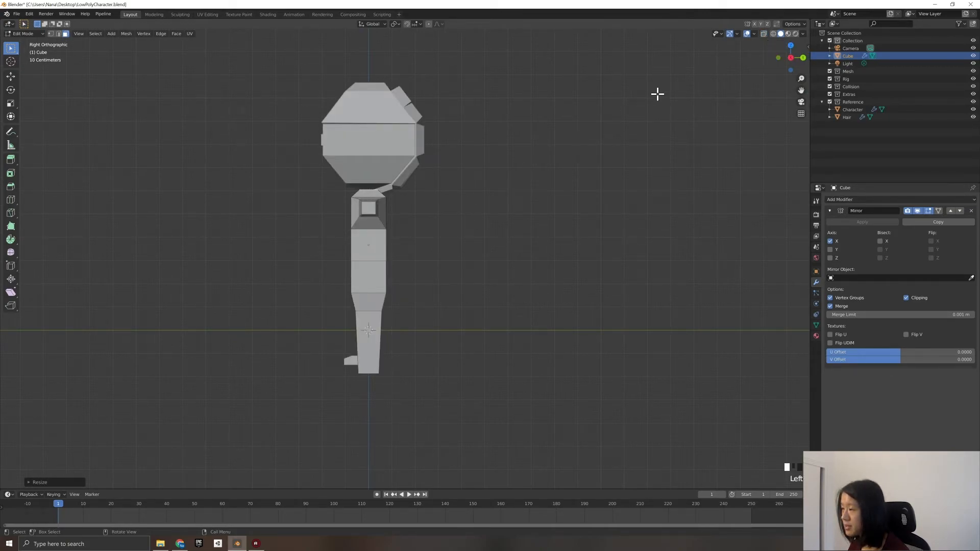
# - Scale the raised top face down further, and narrow it along X to about 0.44 for the neck base
pyautogui.moveTo(505, 204); pyautogui.dragTo(520, 246, button='middle')
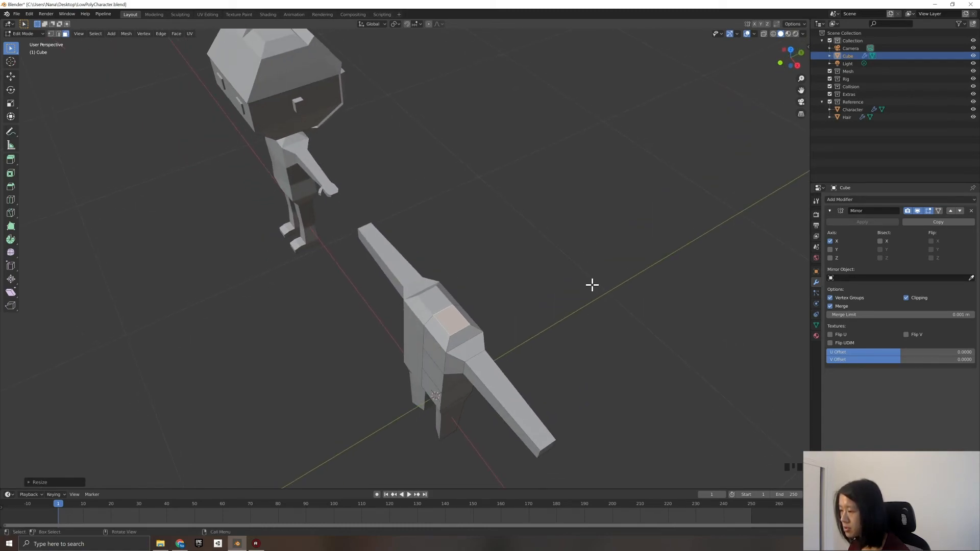
pyautogui.press('KP_1')
pyautogui.press('s')
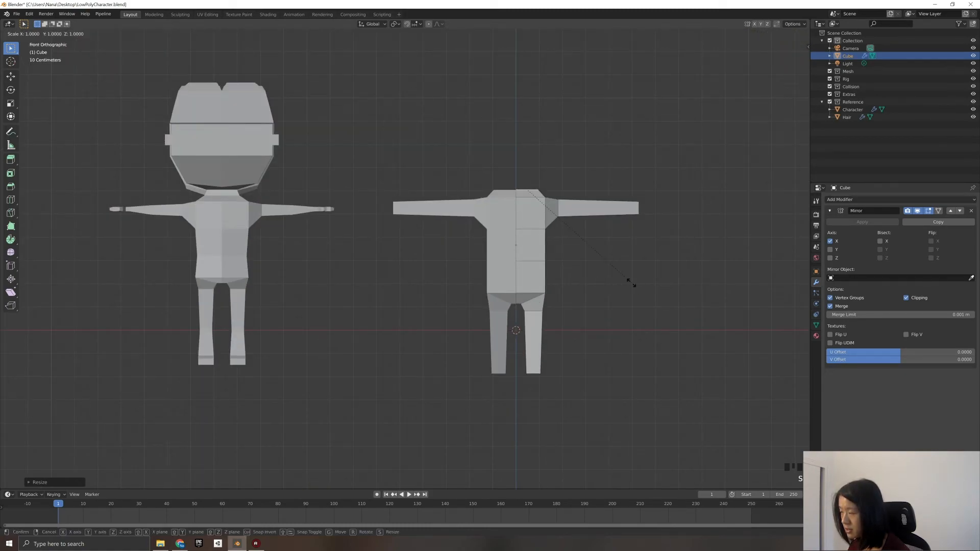
pyautogui.click(598, 265)
pyautogui.moveTo(584, 260); pyautogui.dragTo(565, 320, button='middle')
pyautogui.press('s')
pyautogui.press('x')
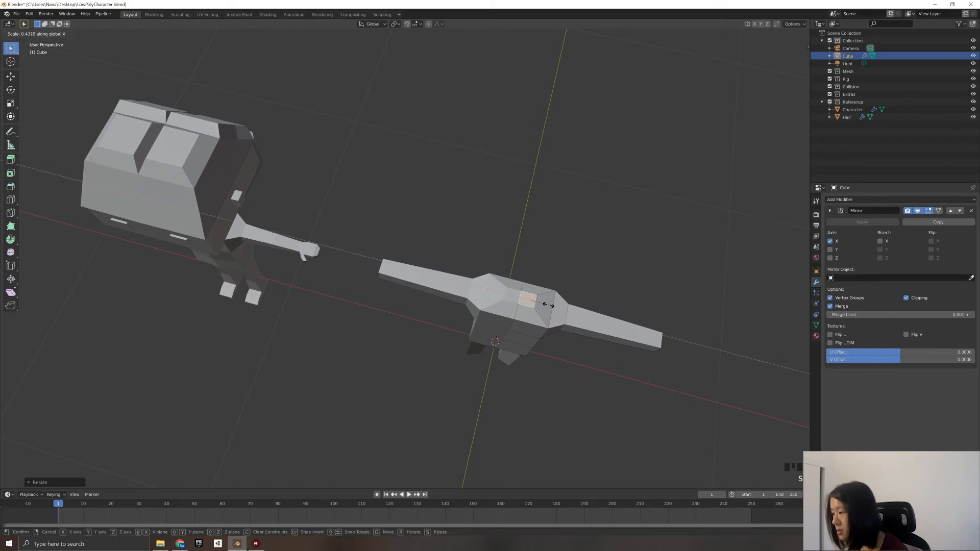
pyautogui.click(547, 305)
# - Extrude the narrow face on top of the shoulders upward into a short neck and scale its top face to about 0.73
pyautogui.press('KP_1')
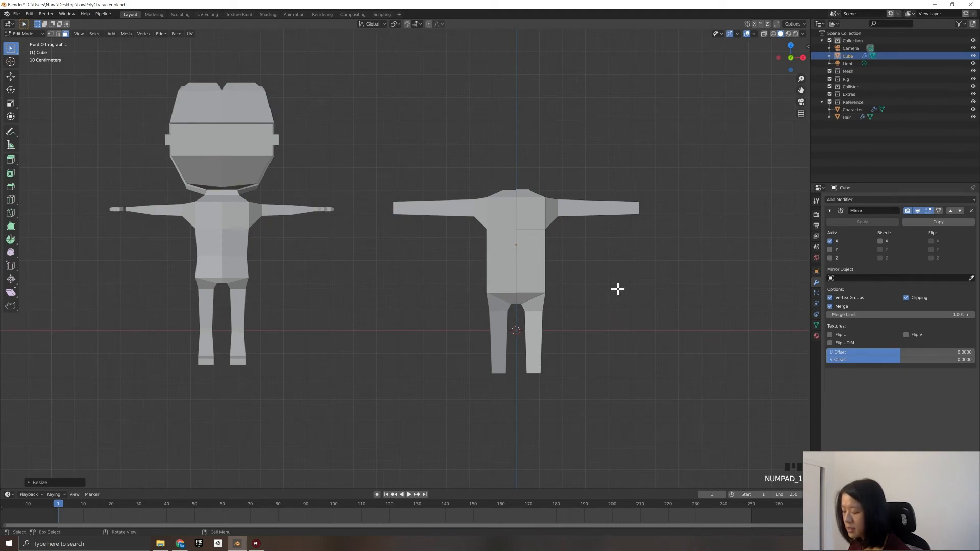
pyautogui.press('e')
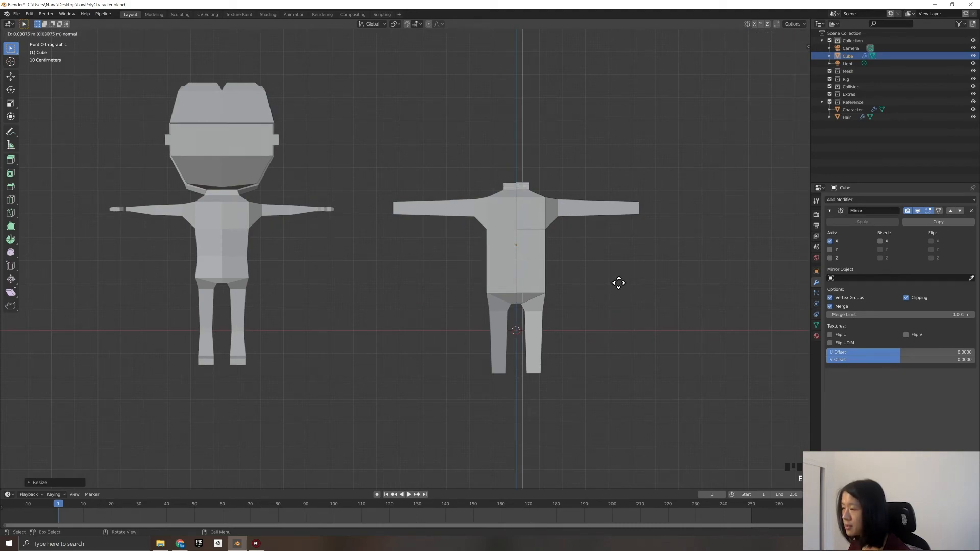
pyautogui.click(617, 279)
pyautogui.press('s')
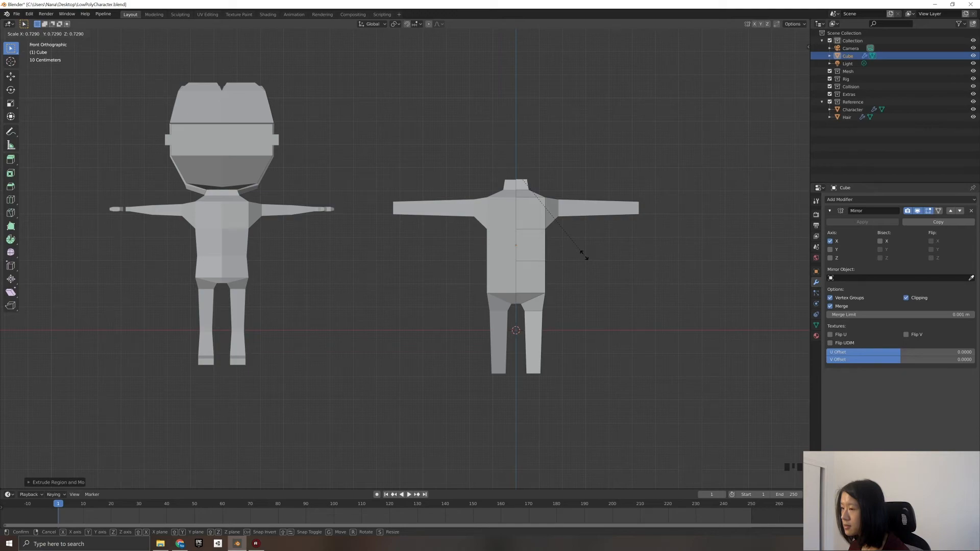
pyautogui.click(586, 257)
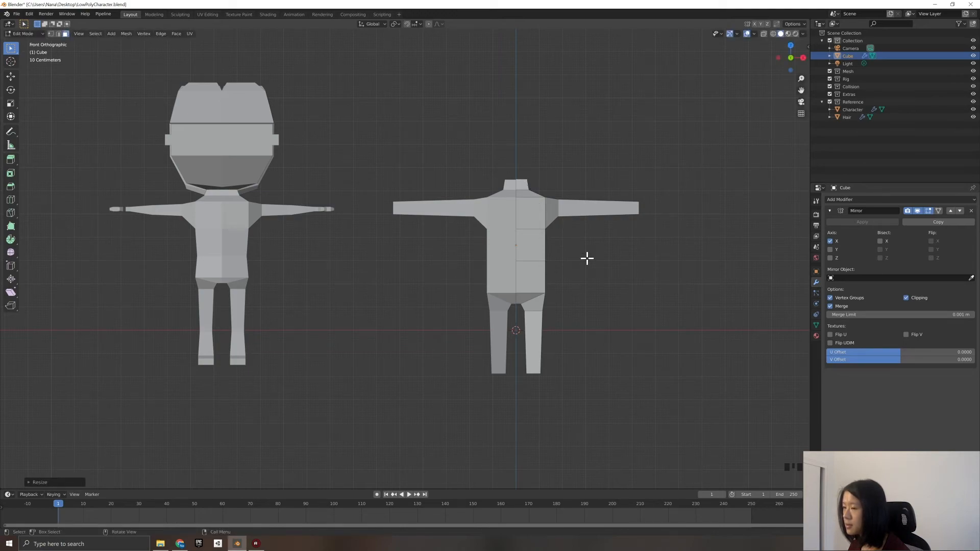
# - Extrude the neck's top face up about 0.01 m and scale the new face up widely to form the base of the head
pyautogui.press('e')
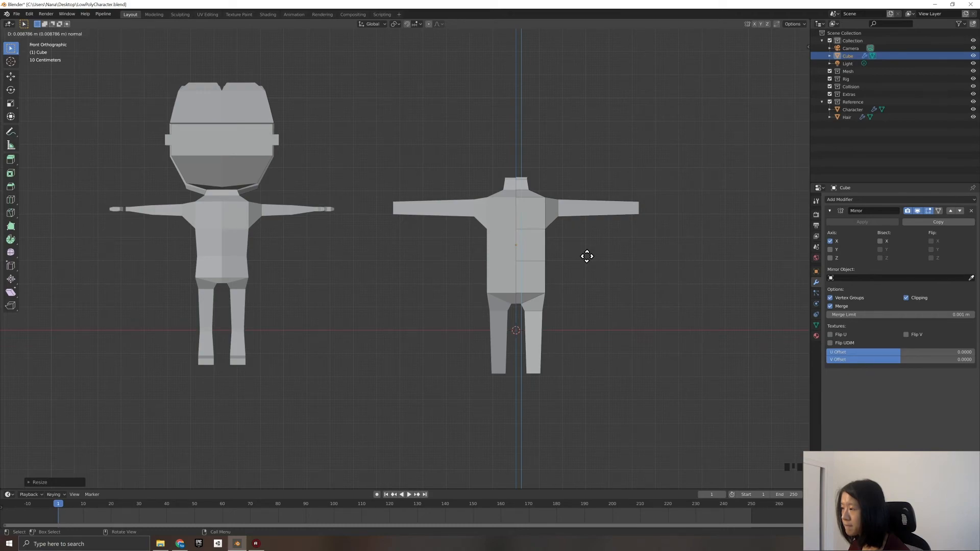
pyautogui.click(587, 257)
pyautogui.press('s')
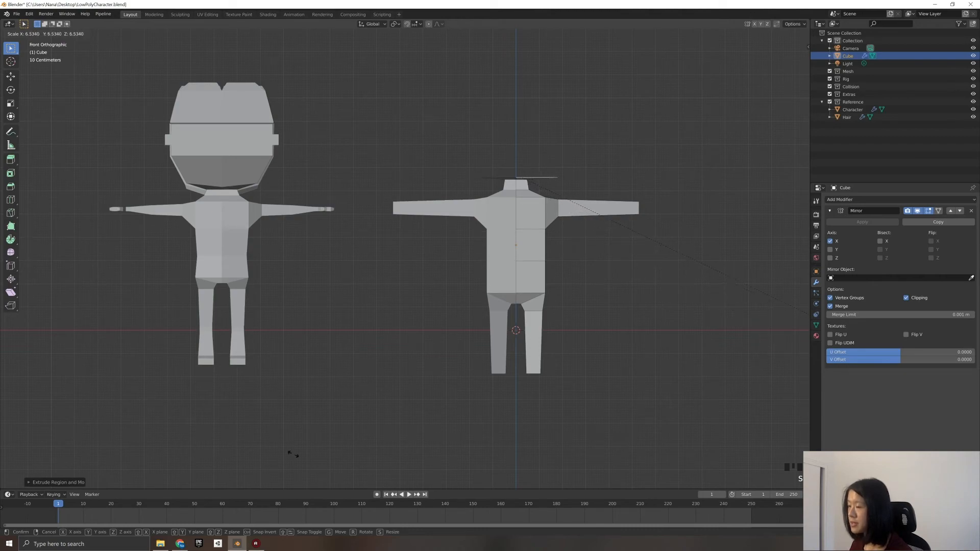
pyautogui.click(608, 122)
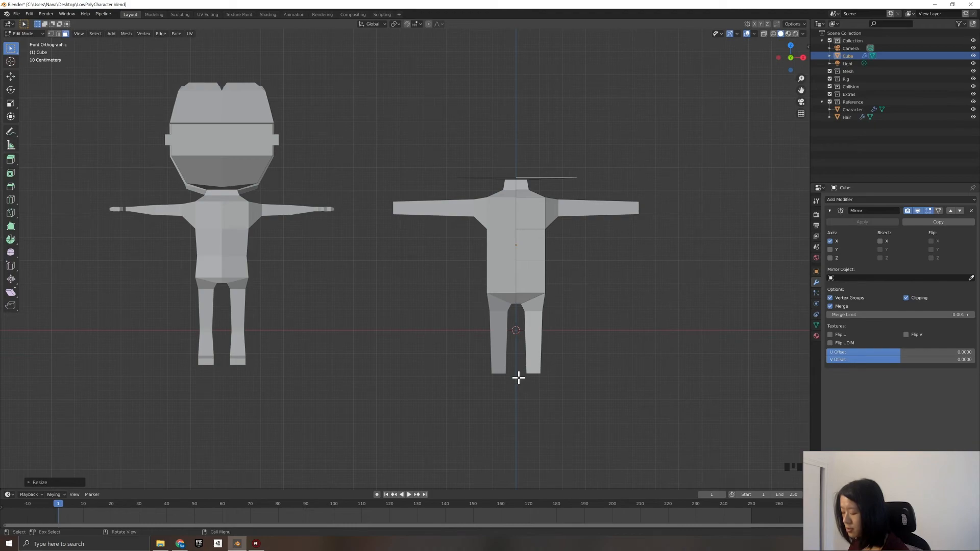
pyautogui.press('KP_7')
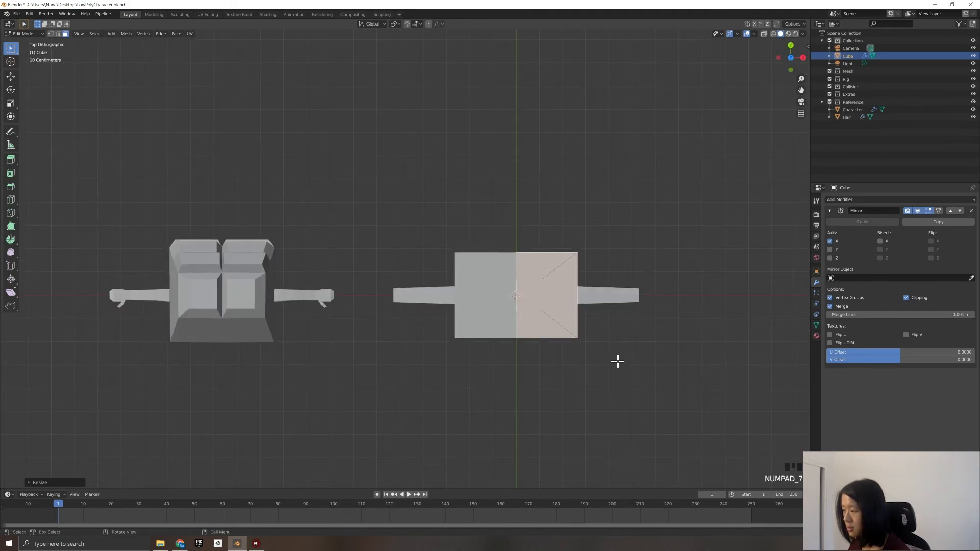
pyautogui.press('e')
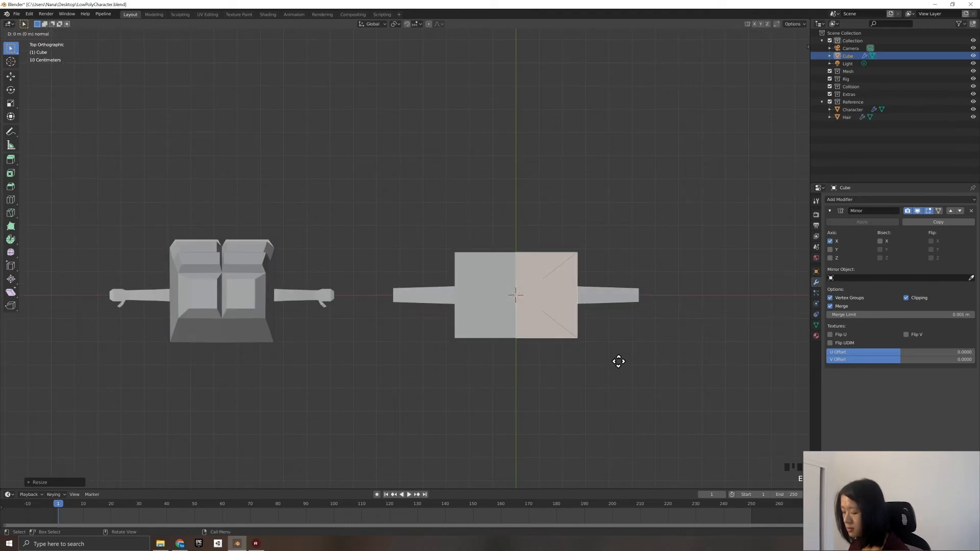
pyautogui.click(618, 361)
pyautogui.press('s')
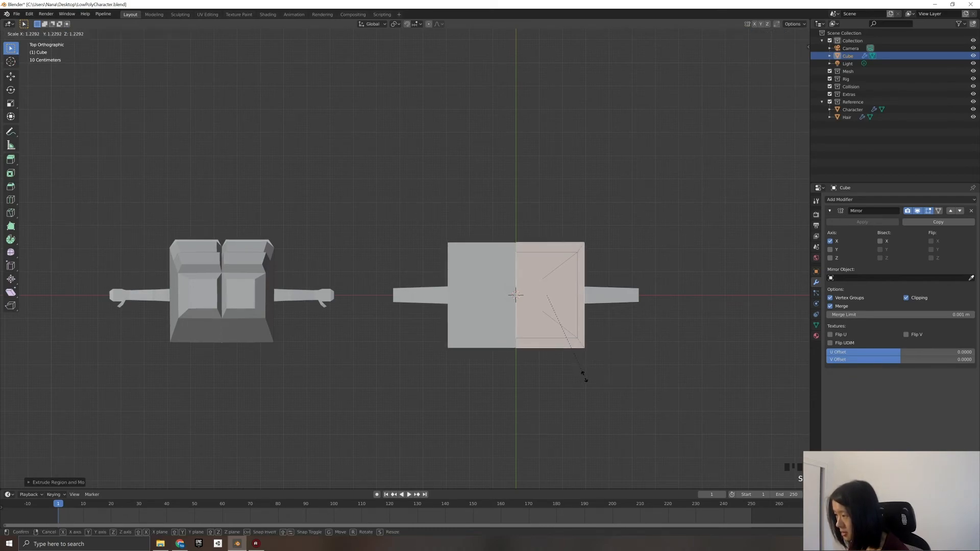
pyautogui.click(586, 380)
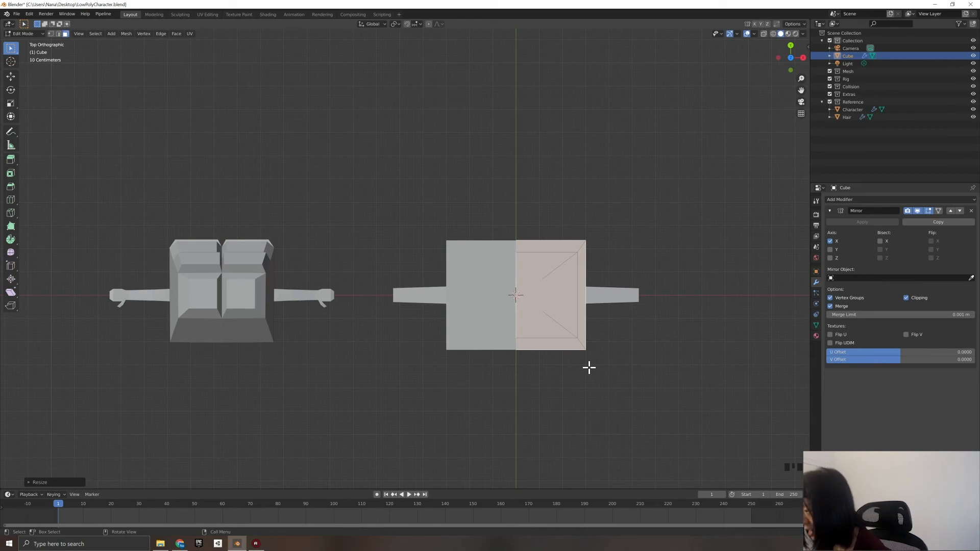
pyautogui.hotkey('ctrl', 'z')
pyautogui.hotkey('ctrl', 'z')
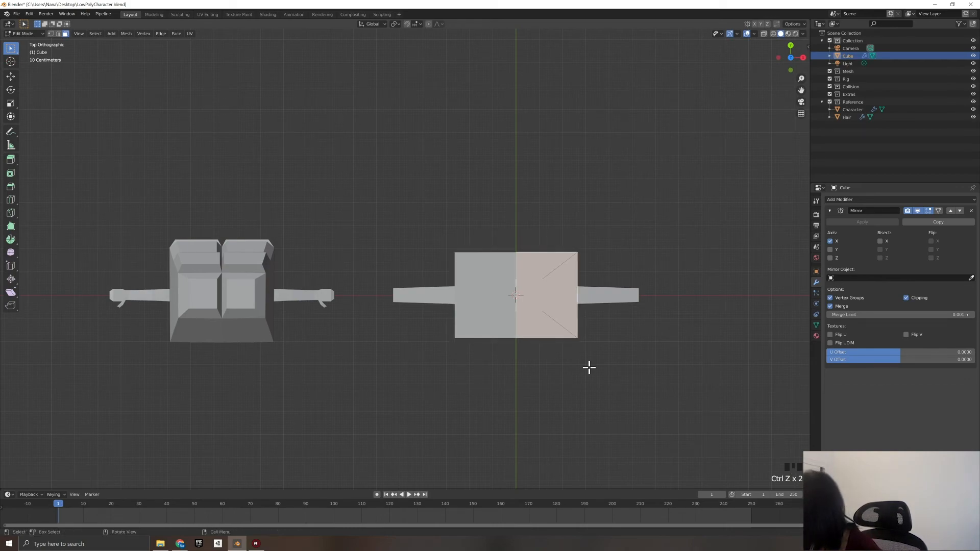
# - Scale the head's base face to about 1.55 along Y and widen it slightly along X
pyautogui.press('s')
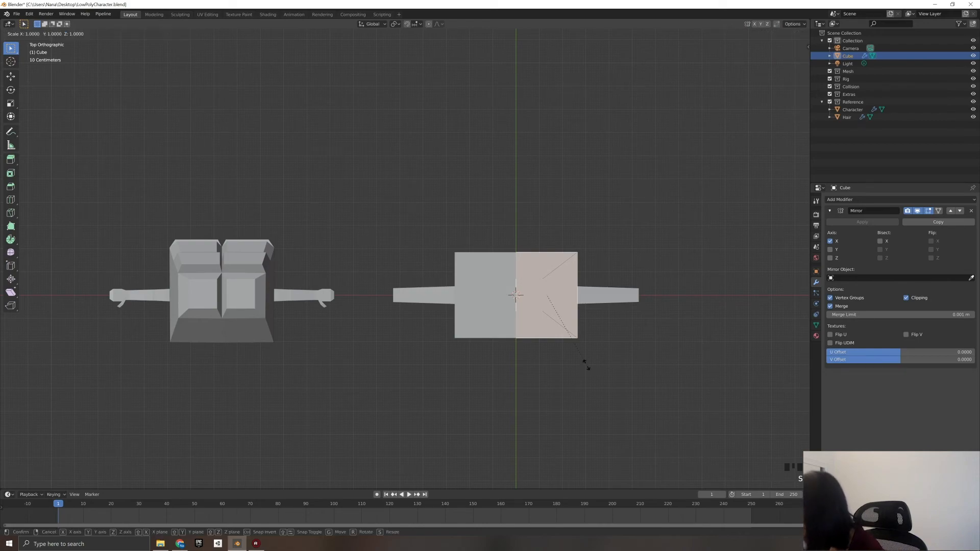
pyautogui.press('y')
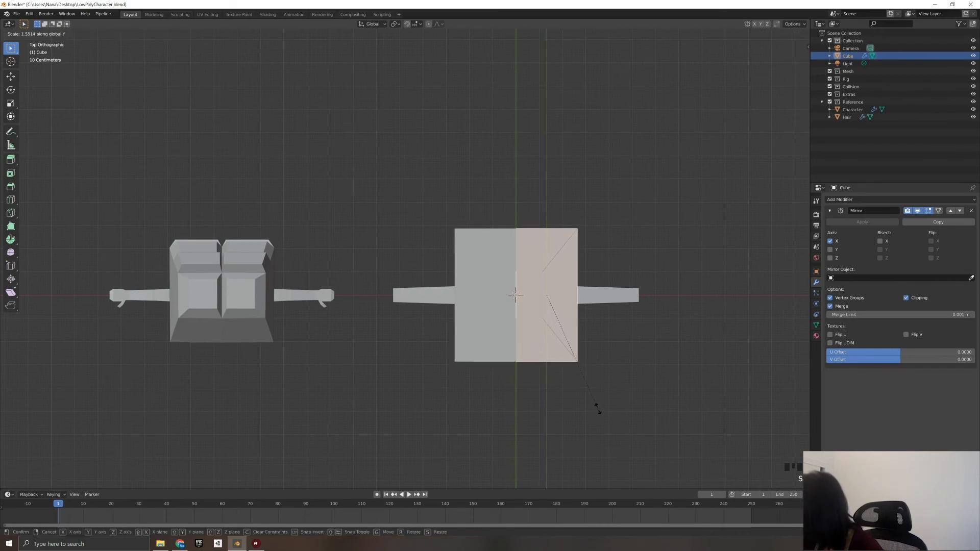
pyautogui.click(597, 409)
pyautogui.press('s')
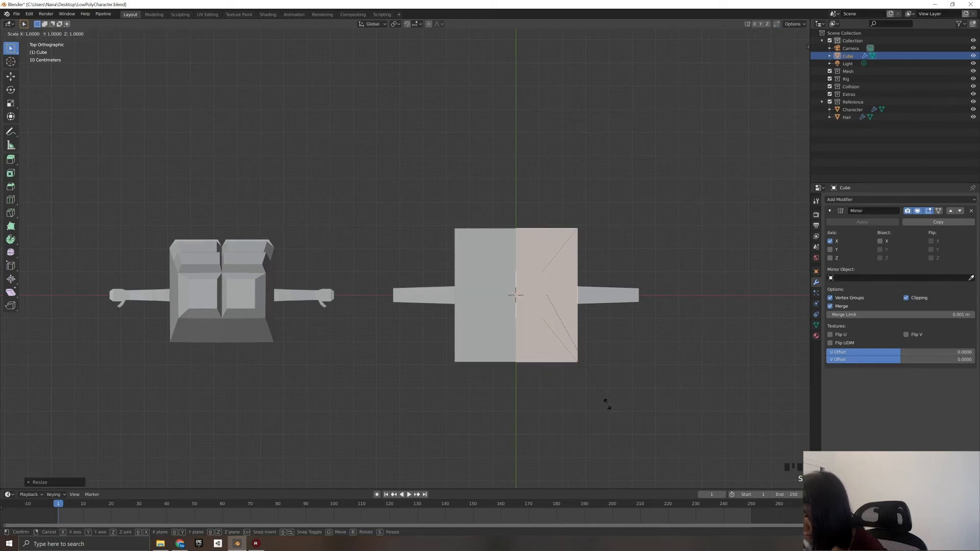
pyautogui.press('x')
pyautogui.click(634, 405)
# - Scale the head's base face down uniformly to about 0.9, and shrink it a little more to match the reference head's depth from the side
pyautogui.press('s')
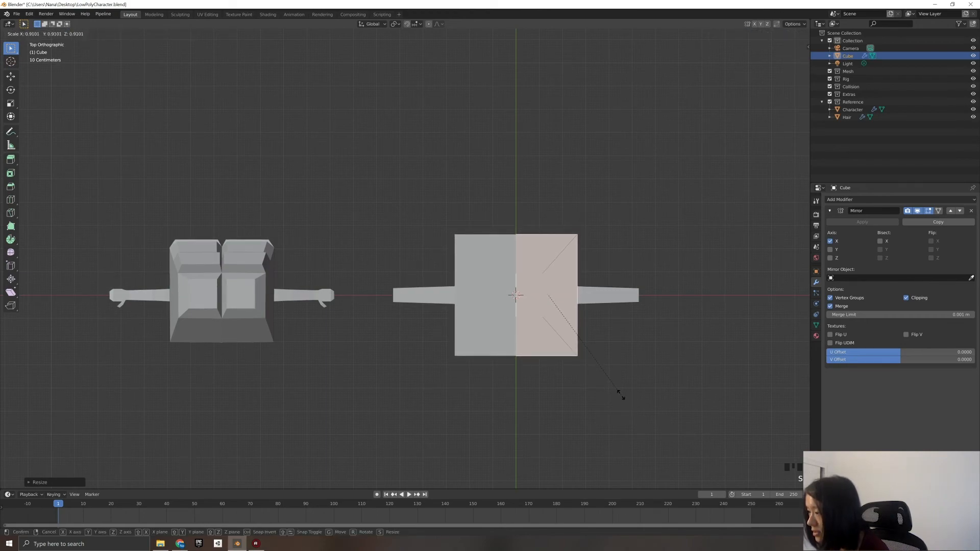
pyautogui.click(620, 395)
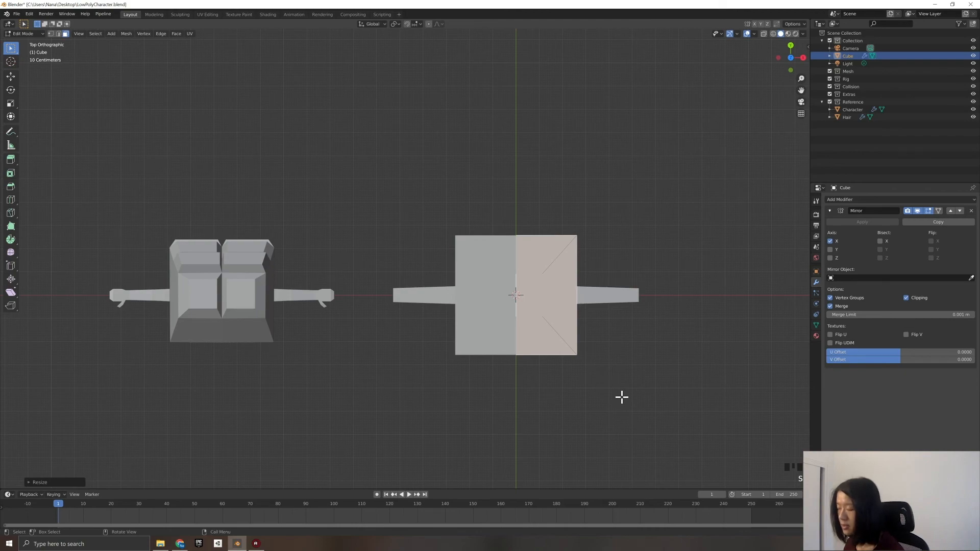
pyautogui.press('KP_3')
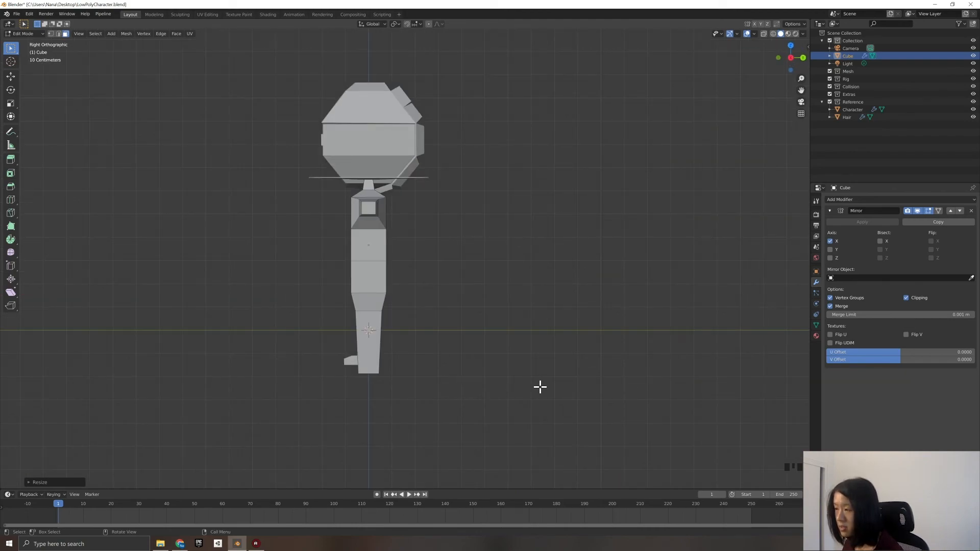
pyautogui.press('s')
pyautogui.click(518, 374)
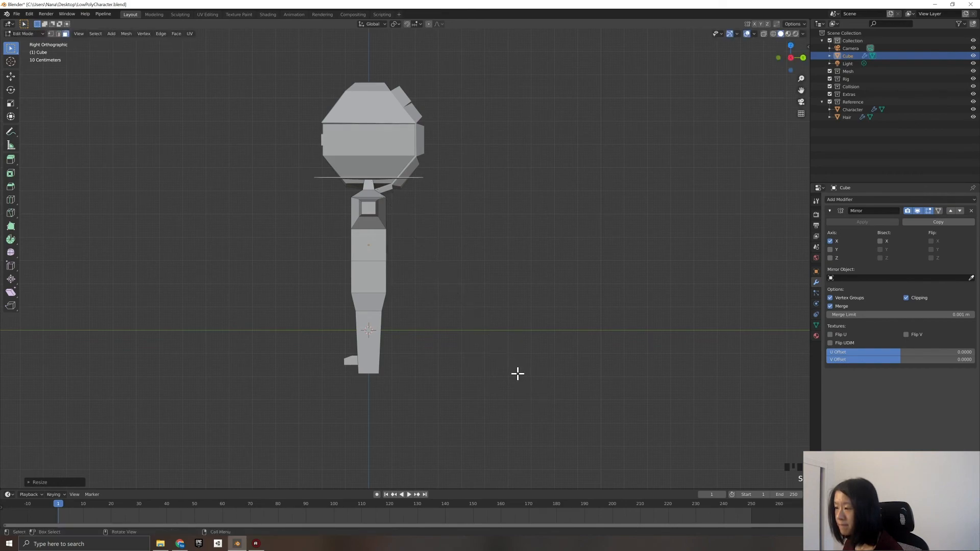
# - Extrude the head's base face straight up about 0.45 m into a block head as tall as the reference character's
pyautogui.press('KP_1')
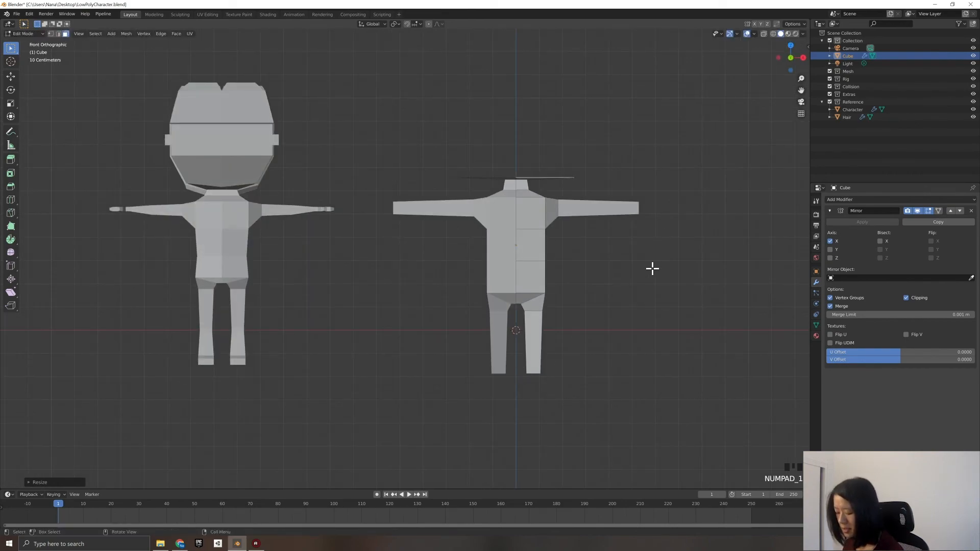
pyautogui.press('e')
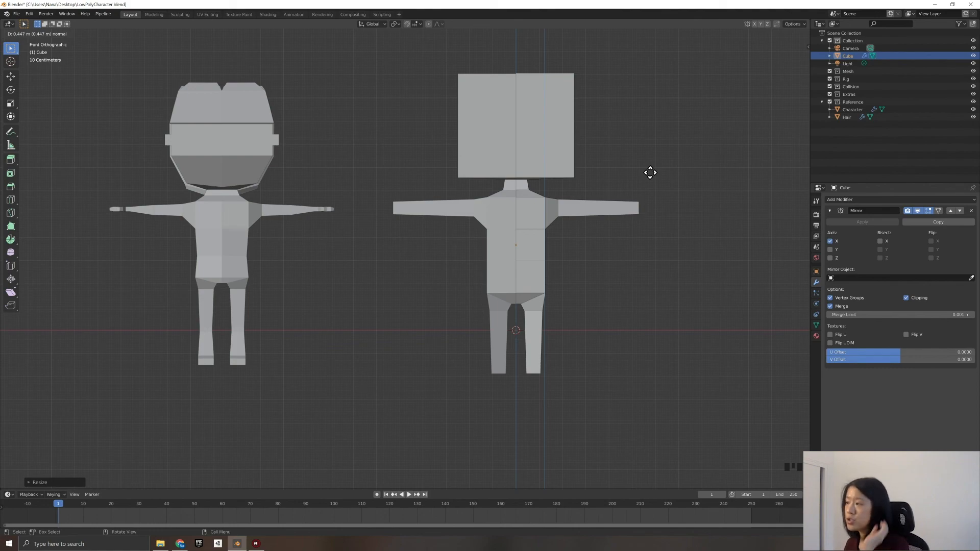
pyautogui.click(650, 172)
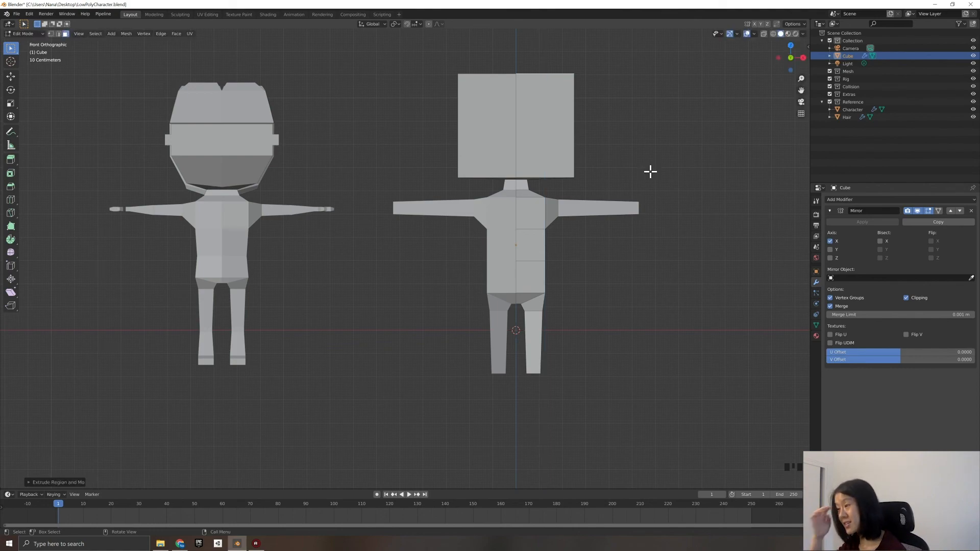
# - Examine the block head's proportions against the reference character in perspective, from the front and from the side
pyautogui.scroll(2, 604, 249)
pyautogui.moveTo(604, 250); pyautogui.dragTo(540, 273, button='middle')
pyautogui.scroll(-3, 433, 342)
pyautogui.moveTo(434, 342); pyautogui.dragTo(468, 350, button='middle')
pyautogui.press('KP_1')
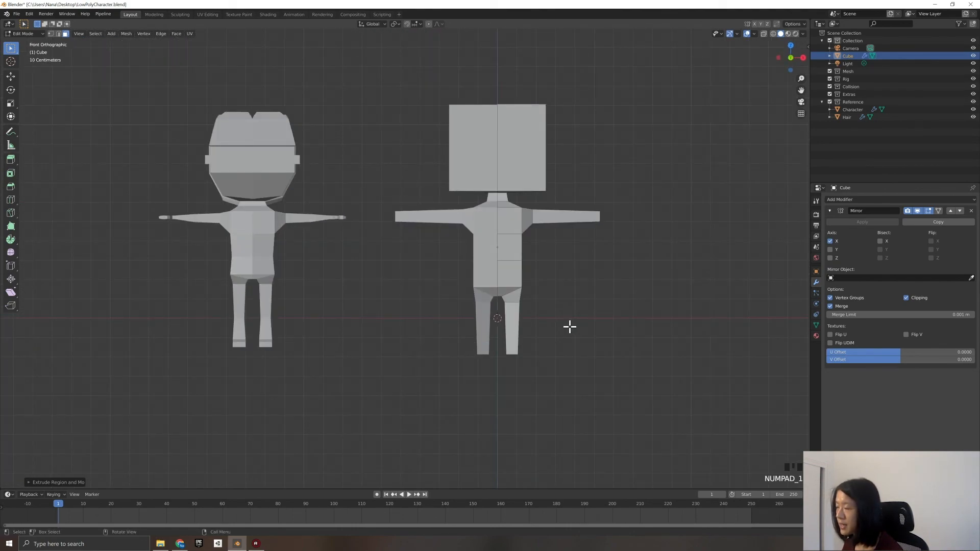
pyautogui.moveTo(591, 315); pyautogui.dragTo(587, 317, button='middle')
pyautogui.press('KP_3')
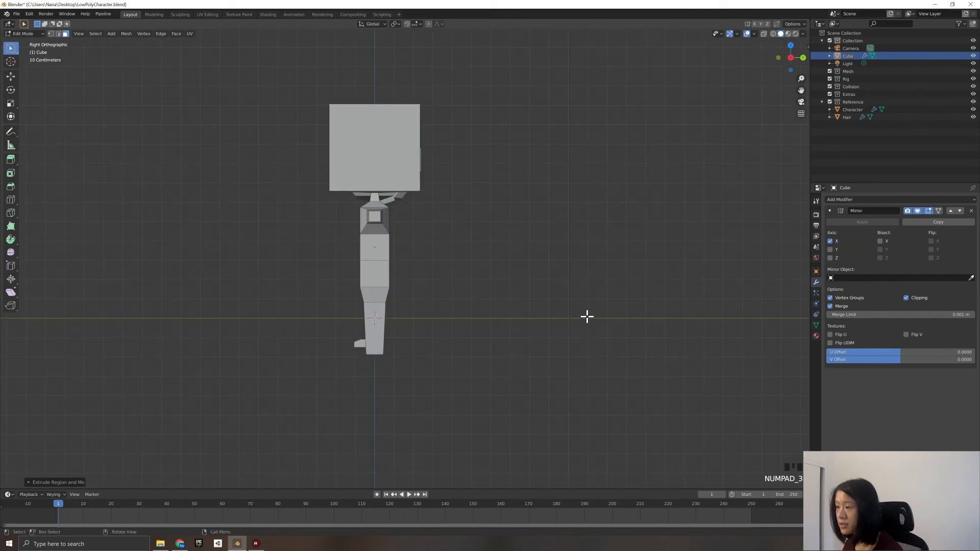
pyautogui.press('KP_1')
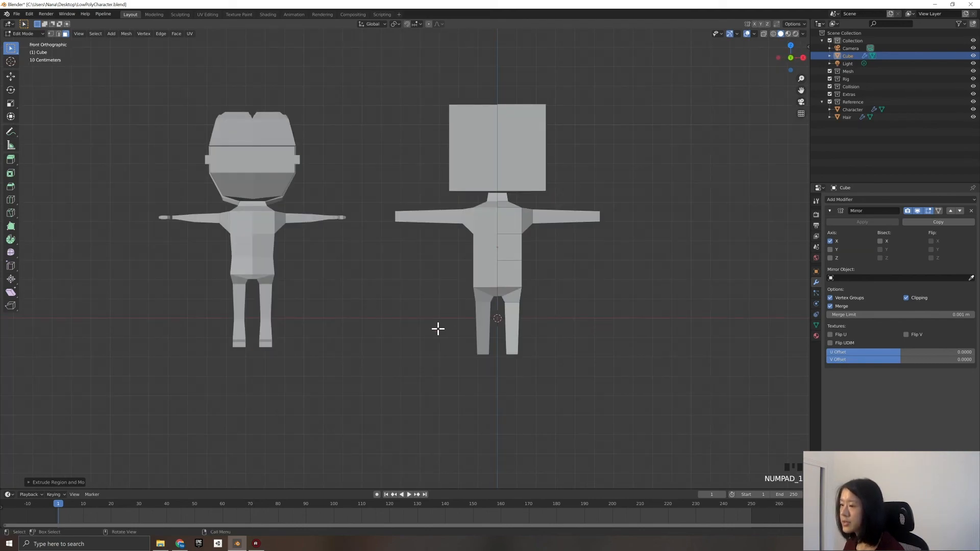